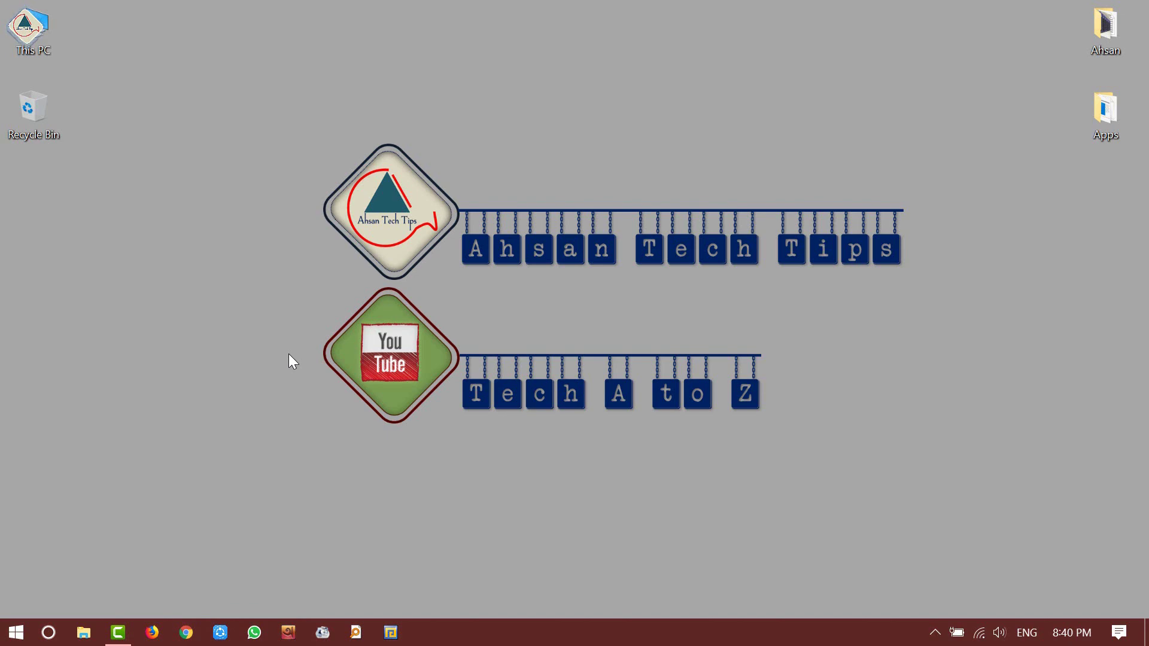
Find Microsoft Word through the system search and launch it
{"action": "left_click", "coordinate": [49, 632]}
{"action": "type", "text": "word"}
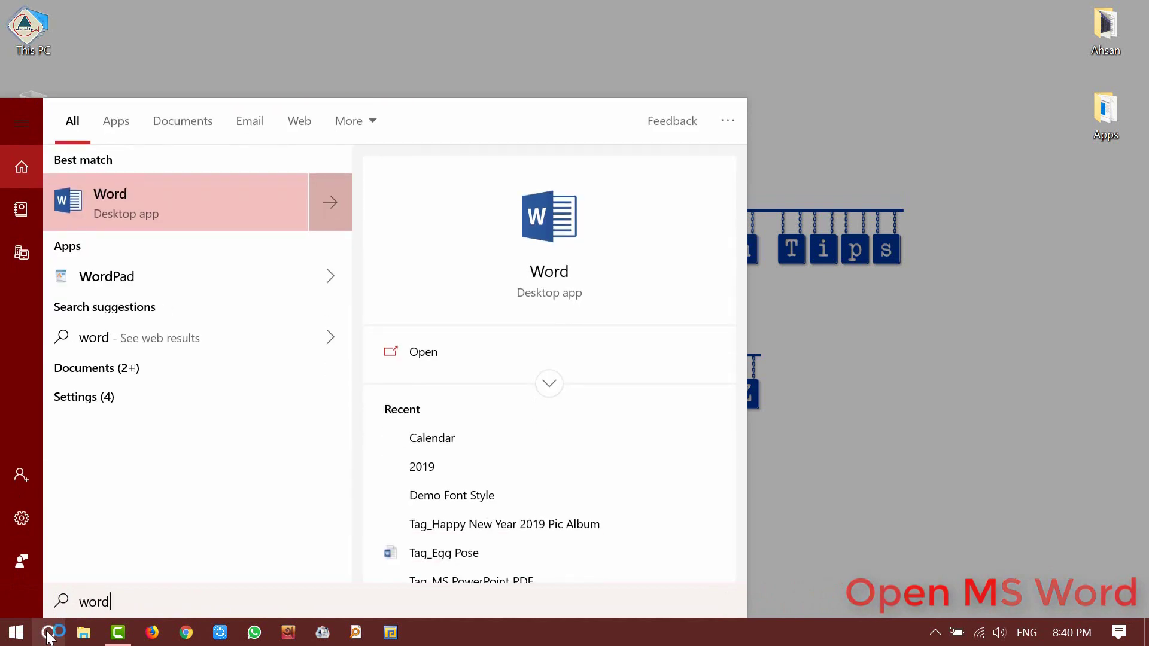
{"action": "key", "text": "Return"}
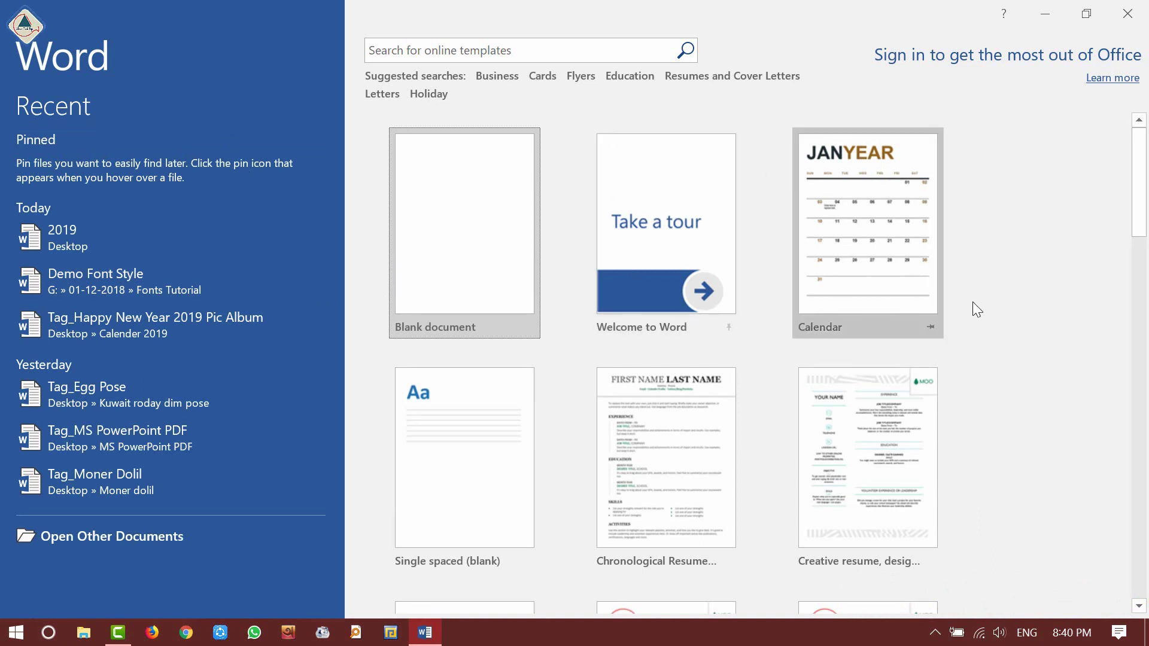
Browse the Word templates and create a new document from the Calendar template
{"action": "scroll", "coordinate": [941, 355], "scroll_direction": "down", "scroll_amount": 15}
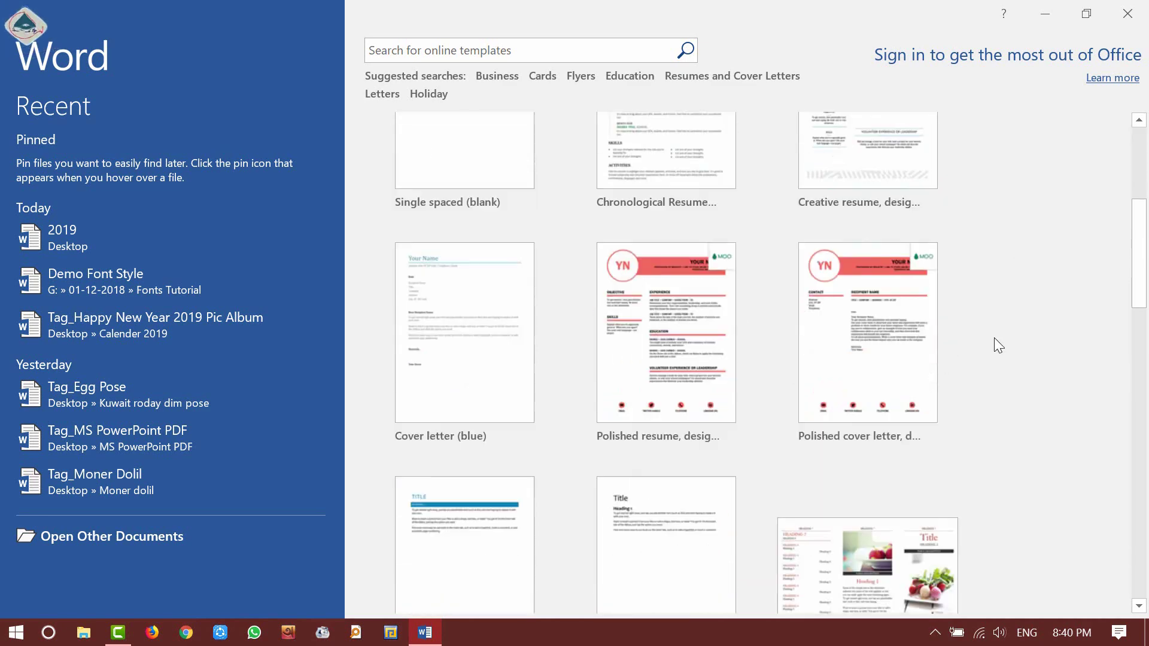
{"action": "scroll", "coordinate": [1000, 329], "scroll_direction": "down", "scroll_amount": 3}
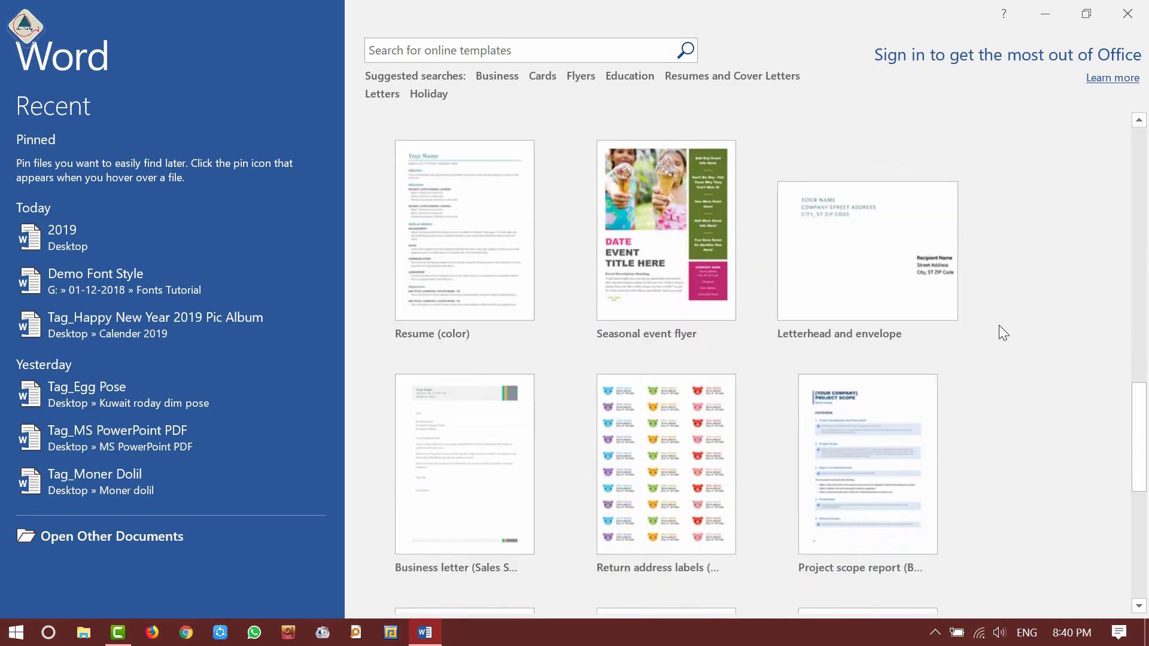
{"action": "scroll", "coordinate": [999, 326], "scroll_direction": "up", "scroll_amount": 15}
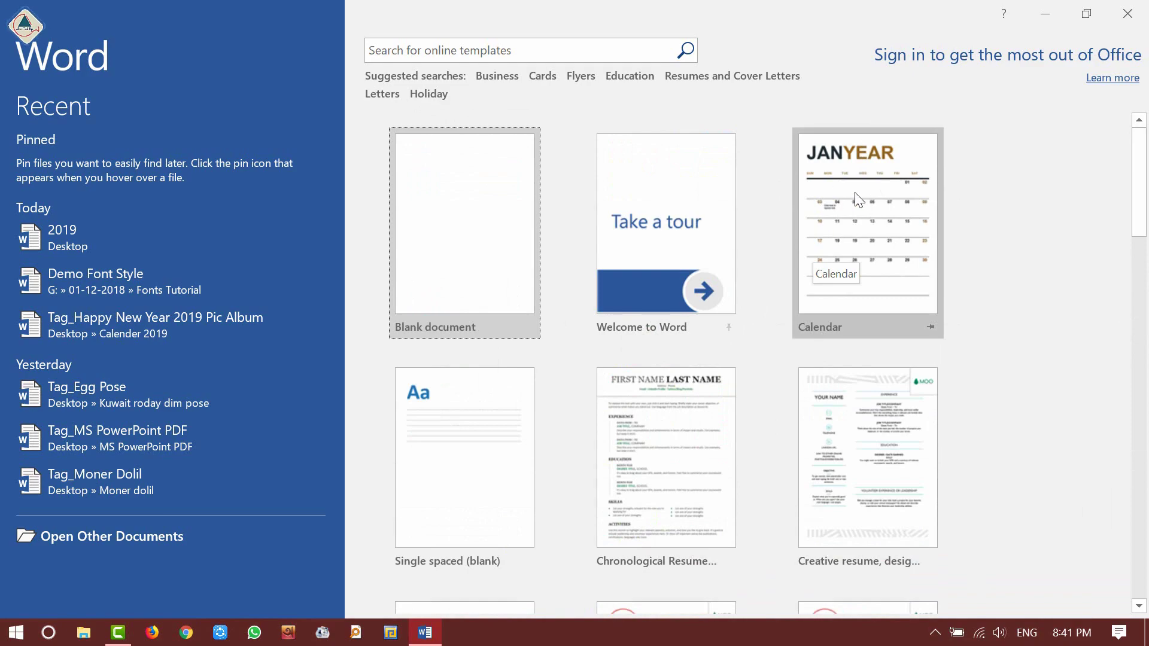
{"action": "left_click", "coordinate": [855, 243]}
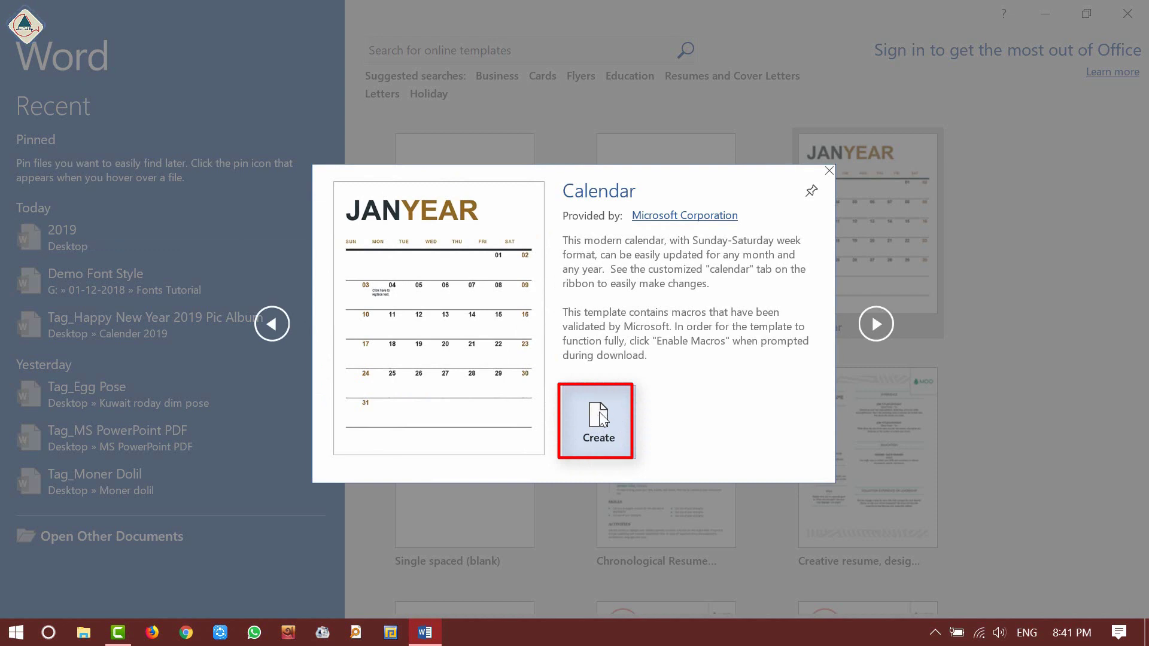
{"action": "left_click", "coordinate": [601, 419]}
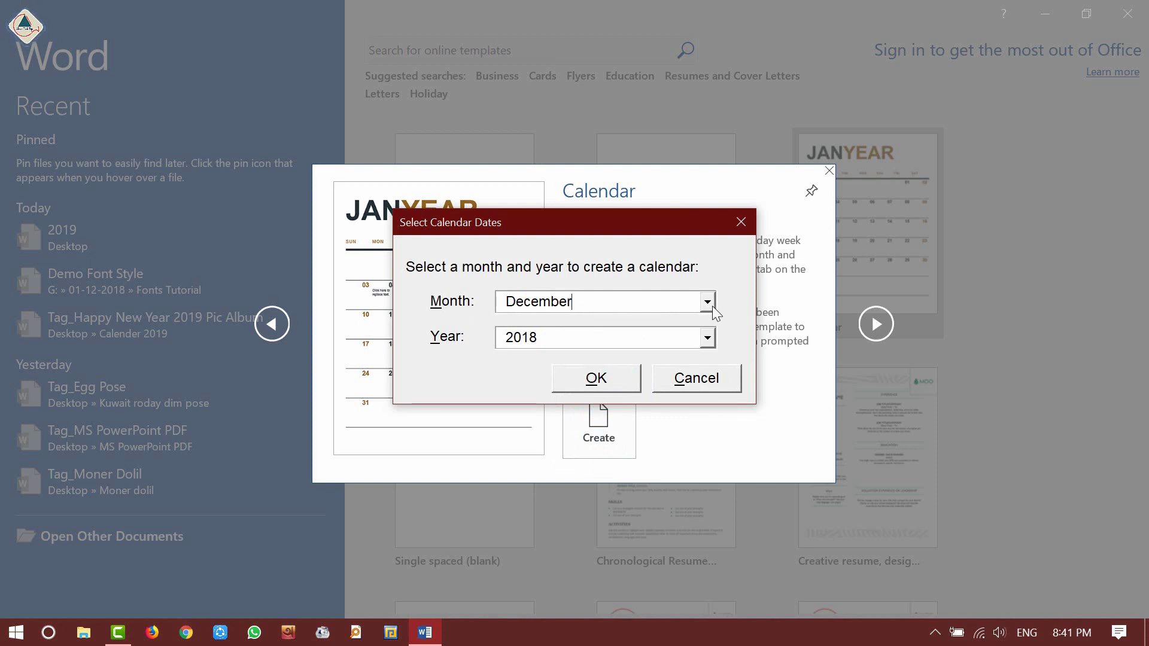
Set the calendar dates to month January and year 2019, and accept the calendar notice to generate the document
{"action": "left_click", "coordinate": [707, 303]}
{"action": "scroll", "coordinate": [619, 322], "scroll_direction": "up", "scroll_amount": 2}
{"action": "left_click", "coordinate": [593, 323]}
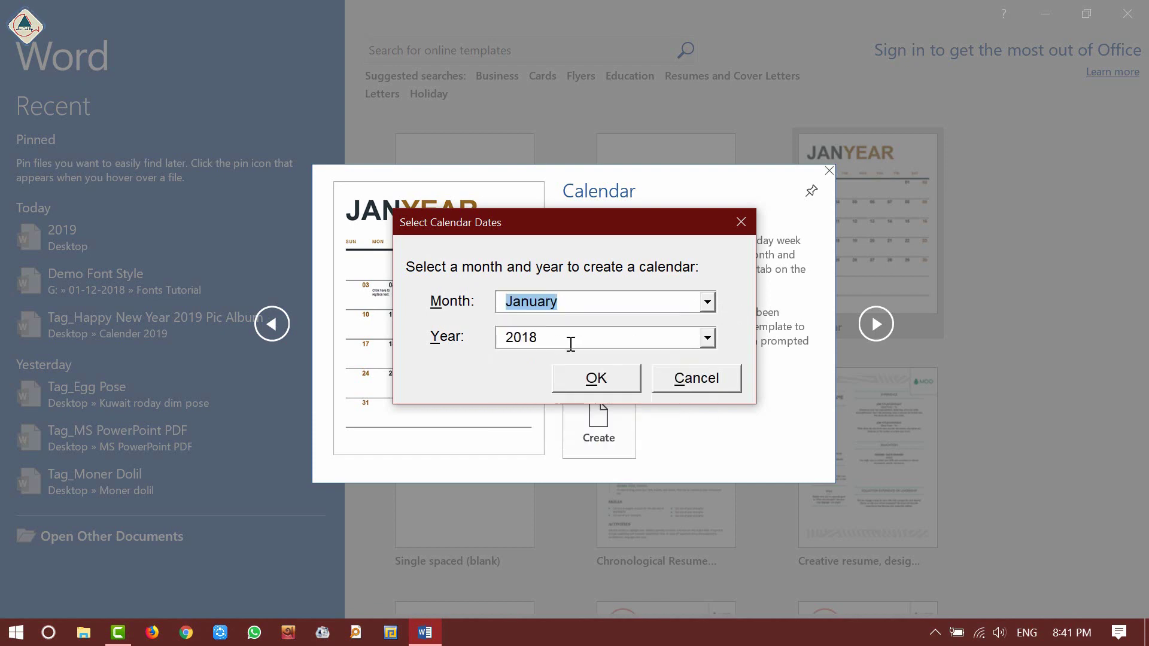
{"action": "left_click", "coordinate": [708, 339]}
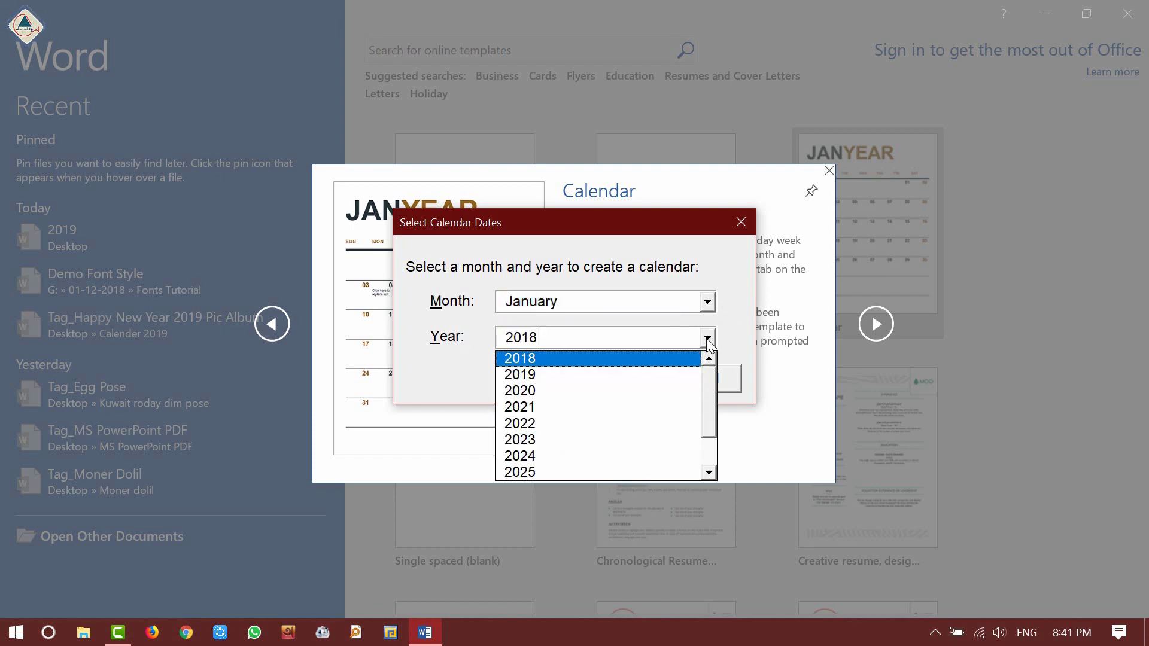
{"action": "left_click", "coordinate": [541, 374]}
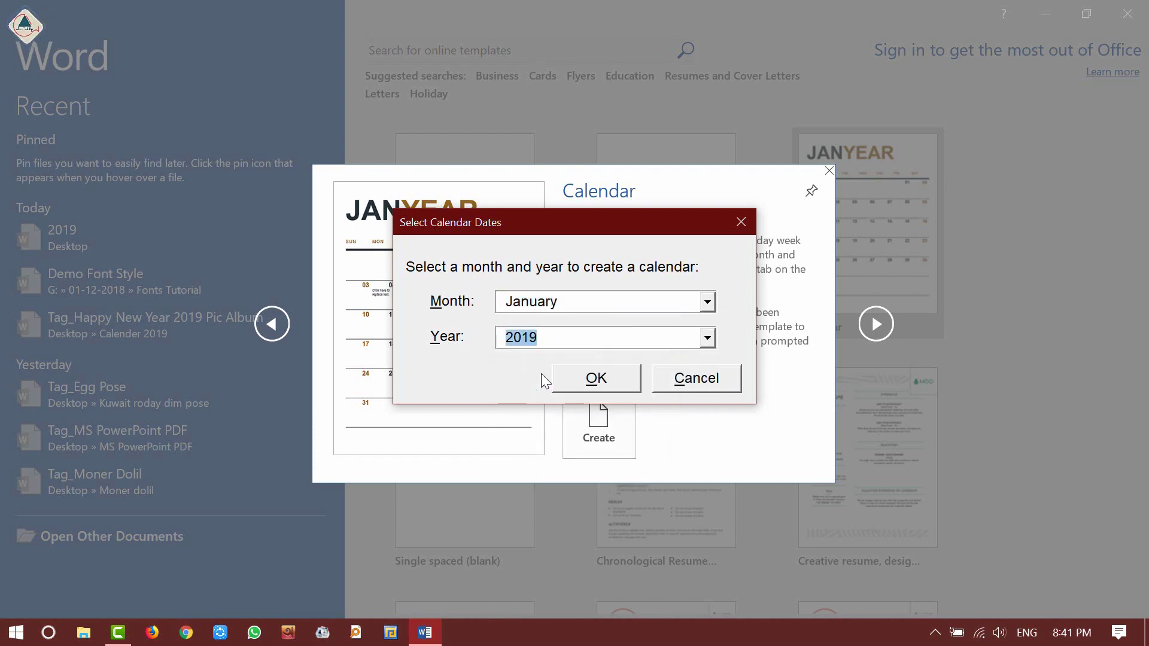
{"action": "left_click", "coordinate": [597, 377]}
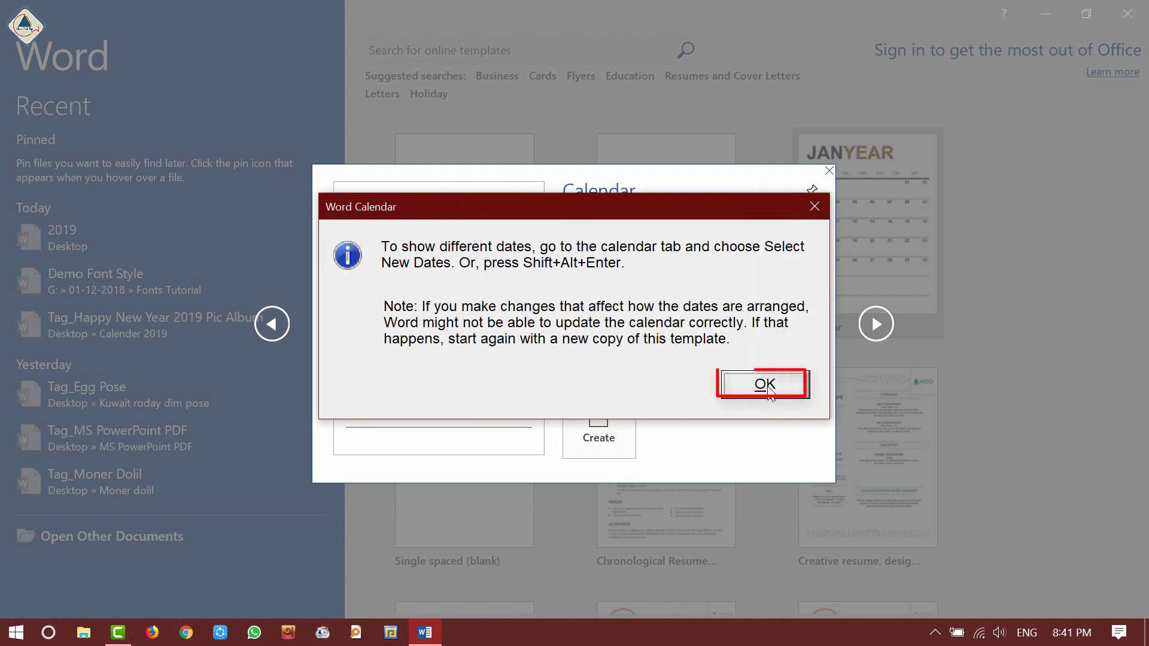
{"action": "left_click", "coordinate": [766, 385]}
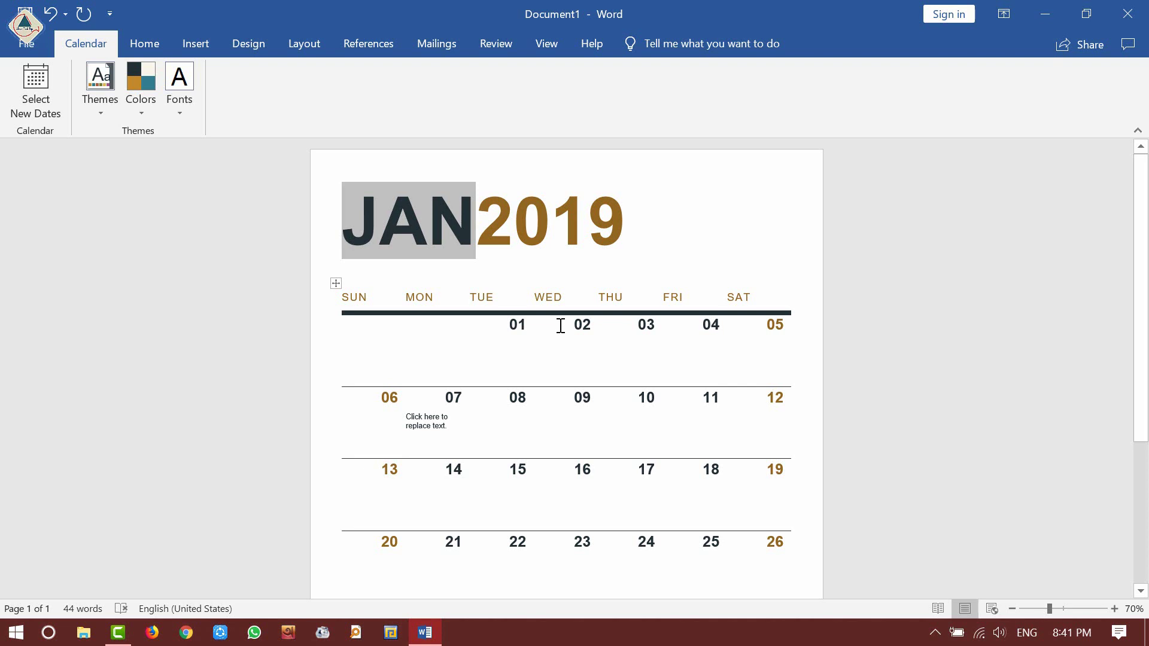
{"action": "left_click", "coordinate": [653, 264]}
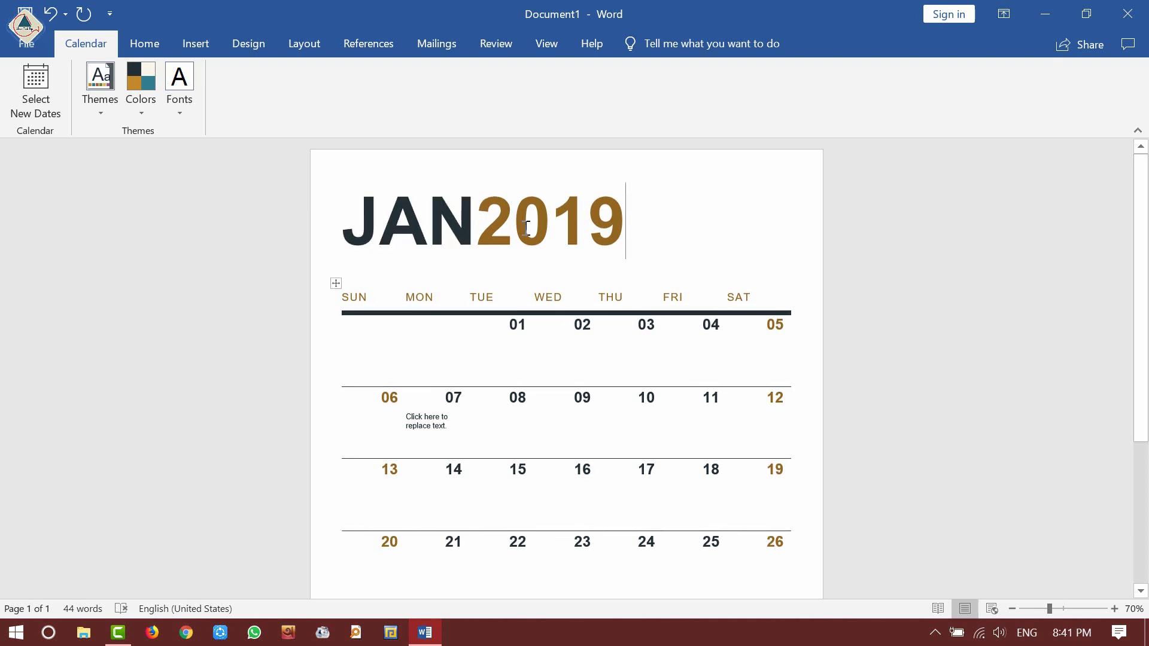
{"action": "left_click", "coordinate": [477, 216], "text": "shift"}
{"action": "left_click", "coordinate": [796, 198]}
{"action": "key", "text": "ctrl+z"}
Preview the calendar's themes and colour schemes, and apply the Arial Black-Arial theme fonts
{"action": "left_click", "coordinate": [102, 116]}
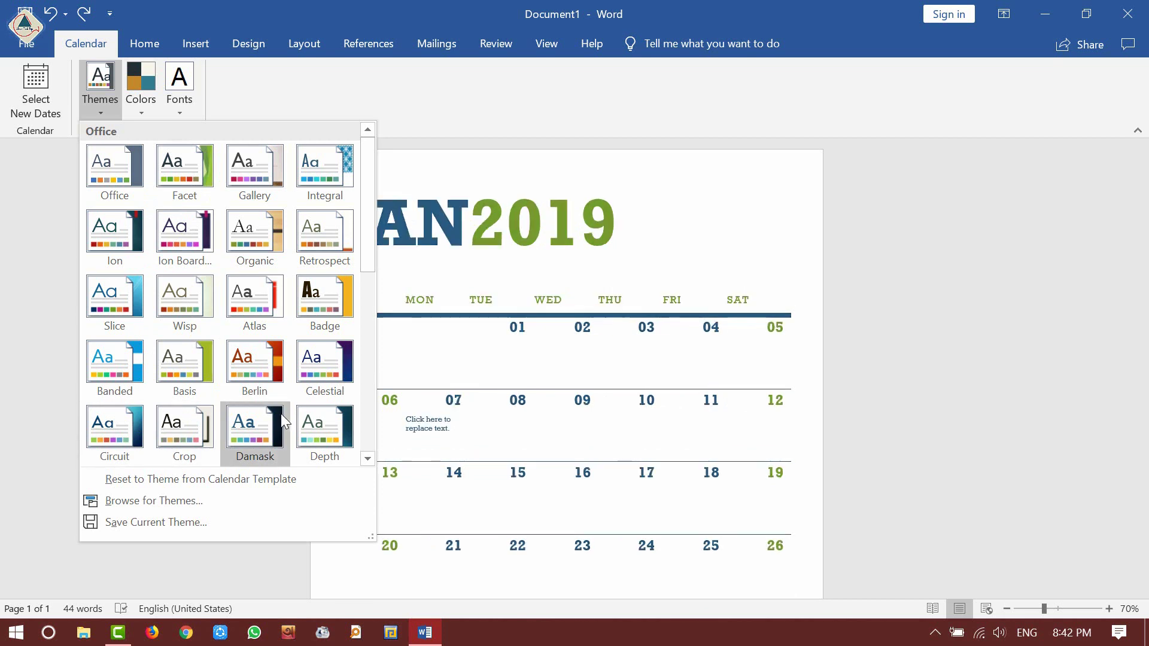
{"action": "left_click", "coordinate": [141, 114]}
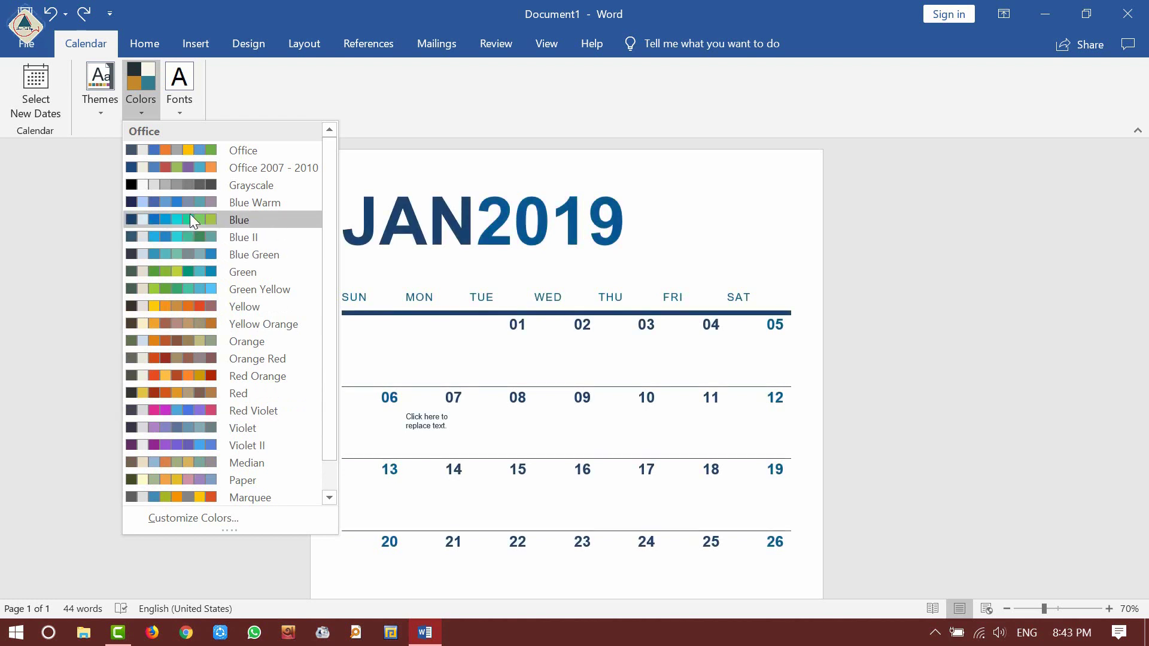
{"action": "left_click", "coordinate": [181, 112]}
{"action": "scroll", "coordinate": [275, 422], "scroll_direction": "down", "scroll_amount": 3}
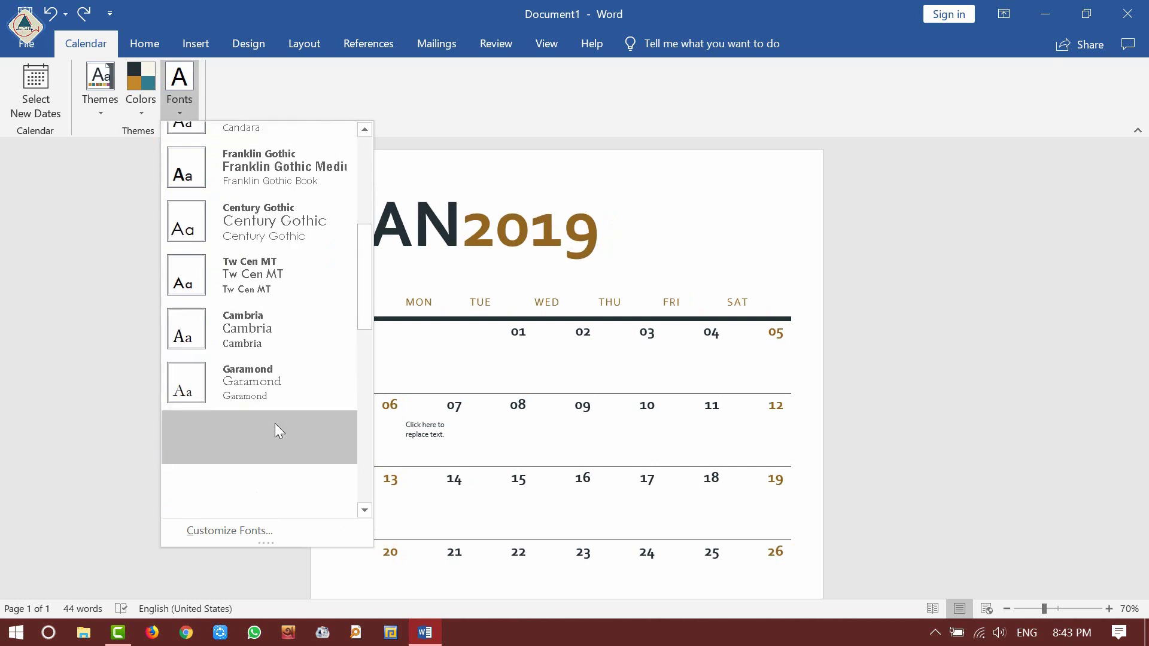
{"action": "scroll", "coordinate": [274, 423], "scroll_direction": "down", "scroll_amount": 3}
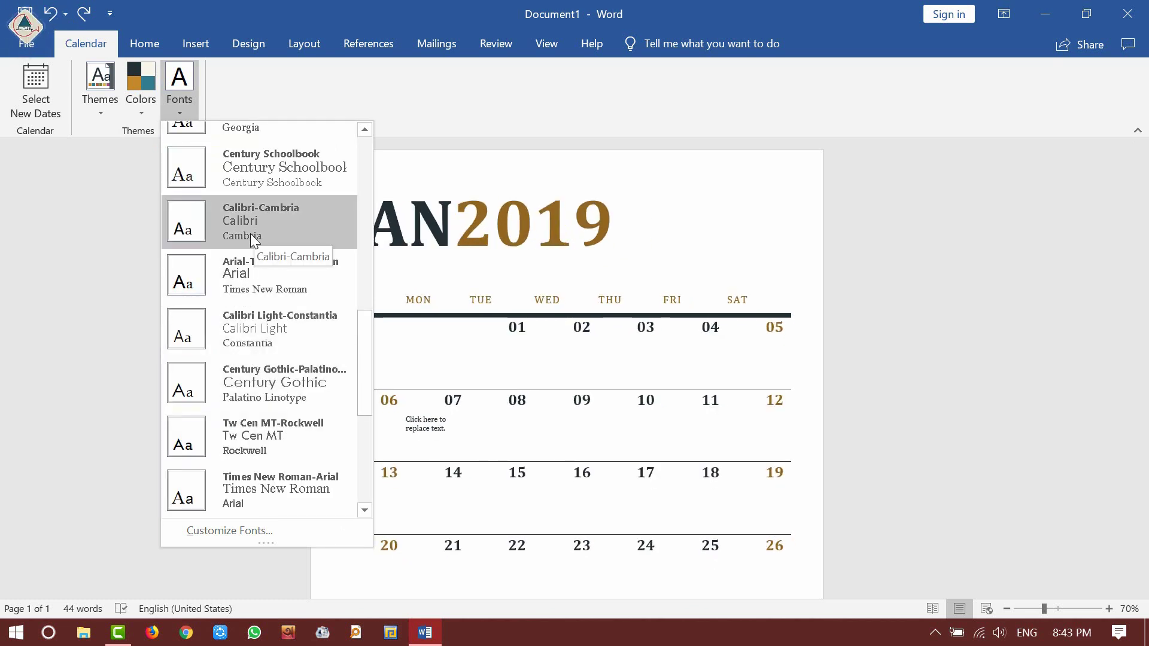
{"action": "scroll", "coordinate": [256, 304], "scroll_direction": "down", "scroll_amount": 3}
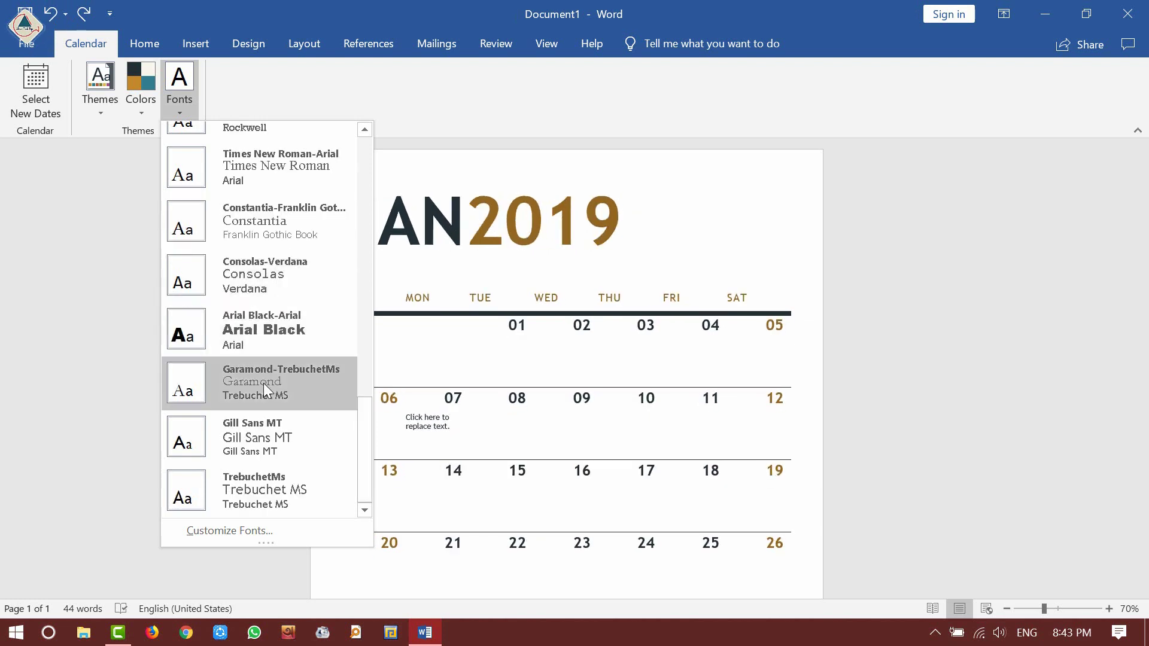
{"action": "left_click", "coordinate": [263, 329]}
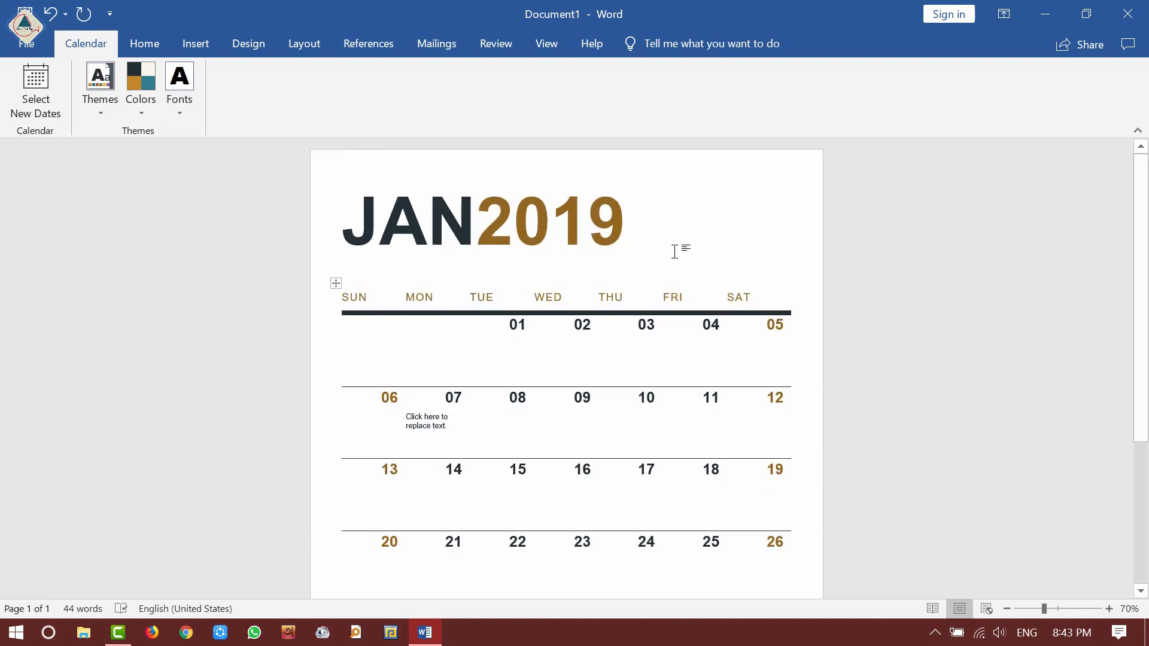
{"action": "left_click", "coordinate": [832, 345]}
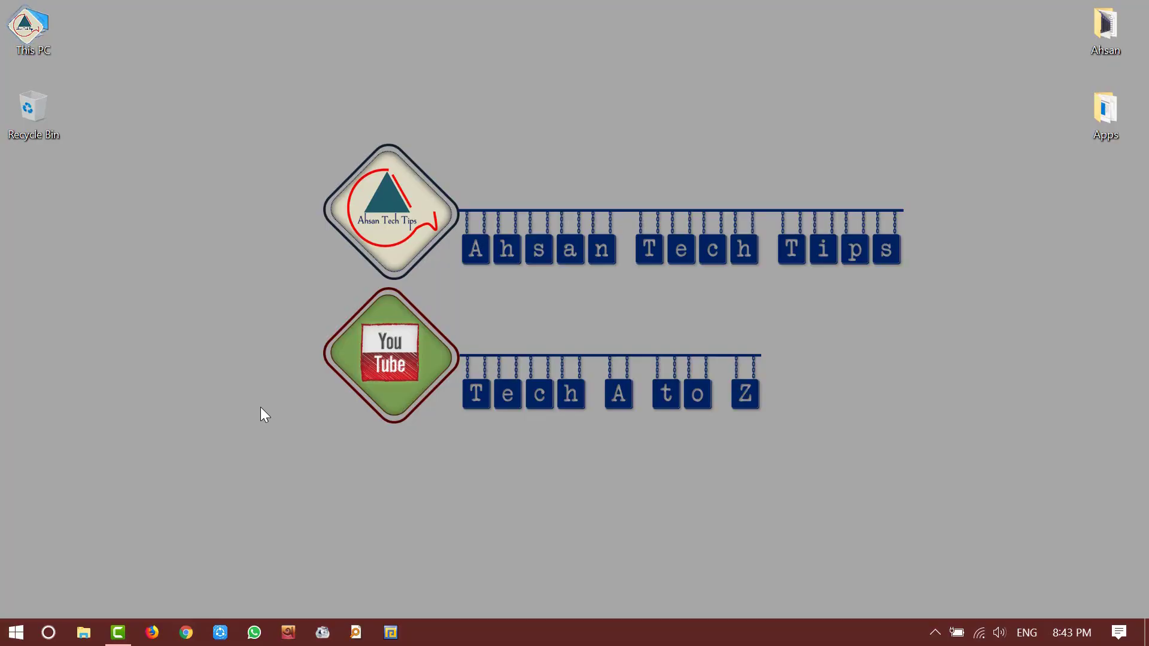
Find Microsoft Excel through the system search and launch it
{"action": "left_click", "coordinate": [49, 632]}
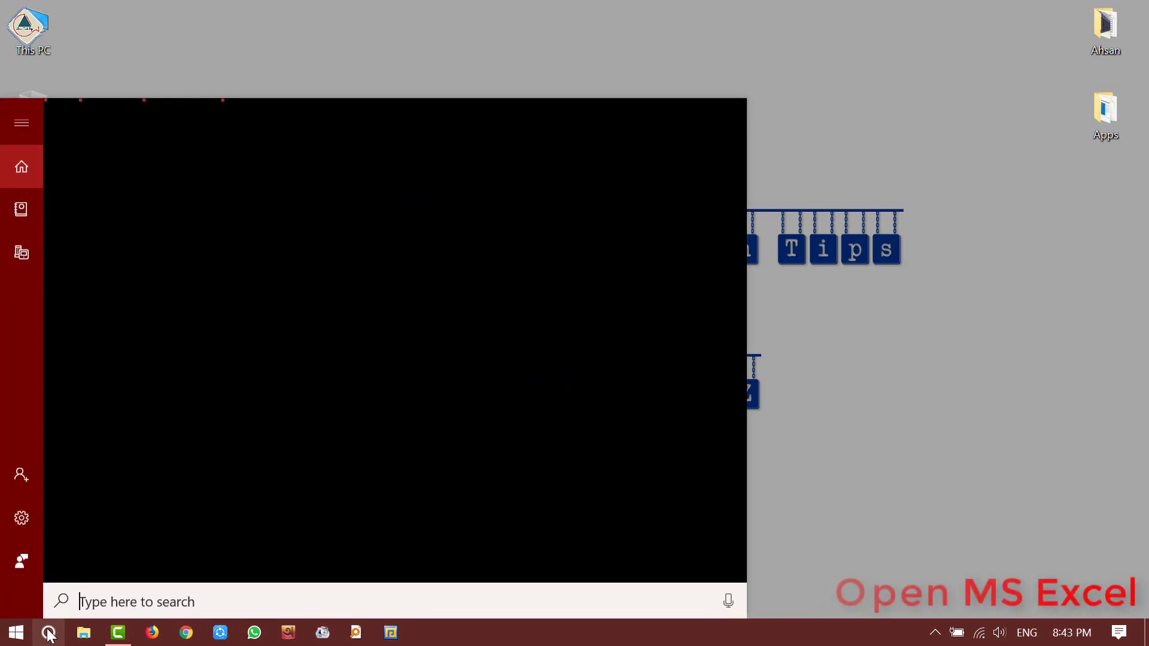
{"action": "type", "text": "ex"}
{"action": "key", "text": "Return"}
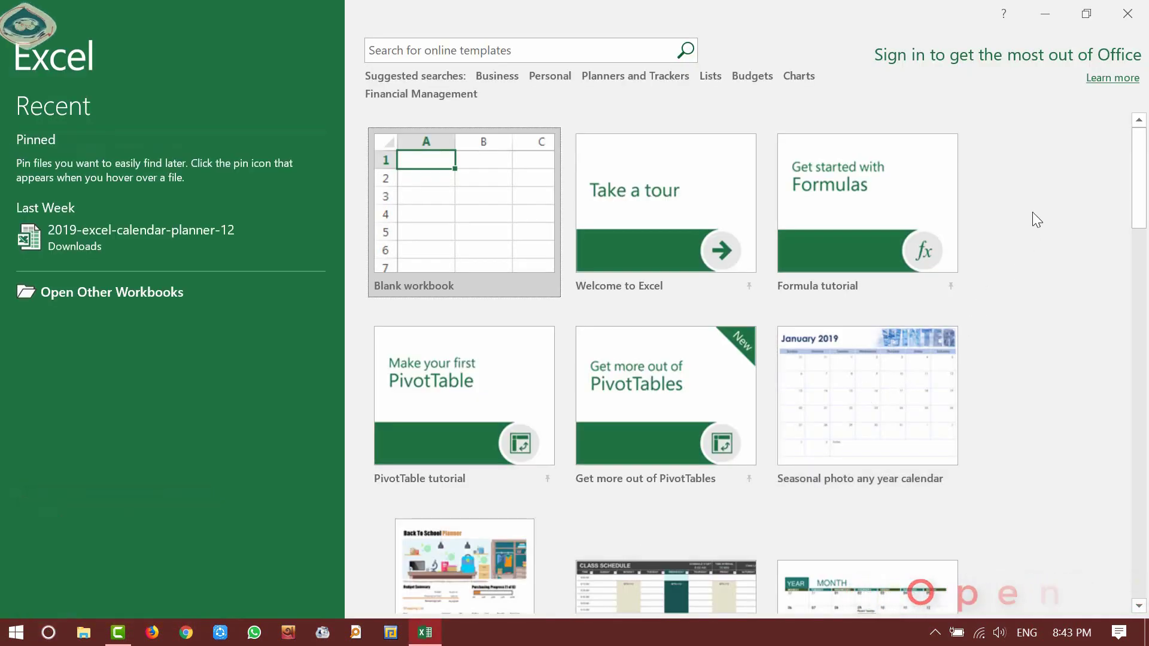
Look over the featured Excel templates and search the online templates for "calender"
{"action": "scroll", "coordinate": [1032, 212], "scroll_direction": "down", "scroll_amount": 3}
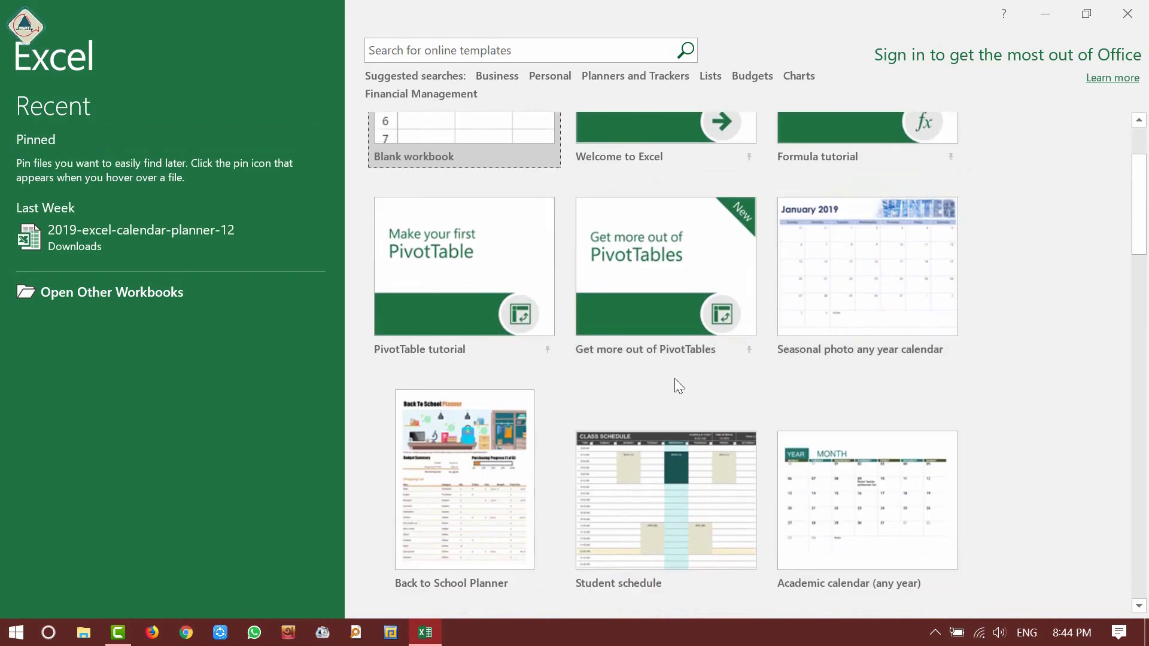
{"action": "scroll", "coordinate": [872, 413], "scroll_direction": "down", "scroll_amount": 2}
{"action": "scroll", "coordinate": [972, 404], "scroll_direction": "down", "scroll_amount": 9}
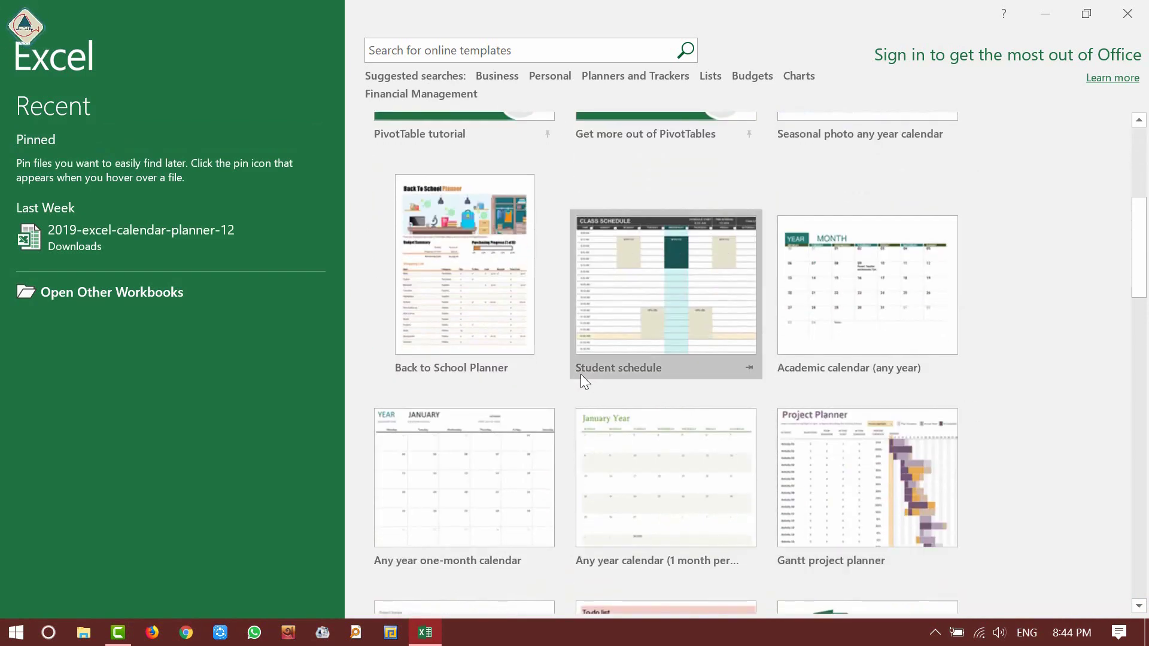
{"action": "scroll", "coordinate": [721, 364], "scroll_direction": "up", "scroll_amount": 14}
{"action": "left_click", "coordinate": [504, 49]}
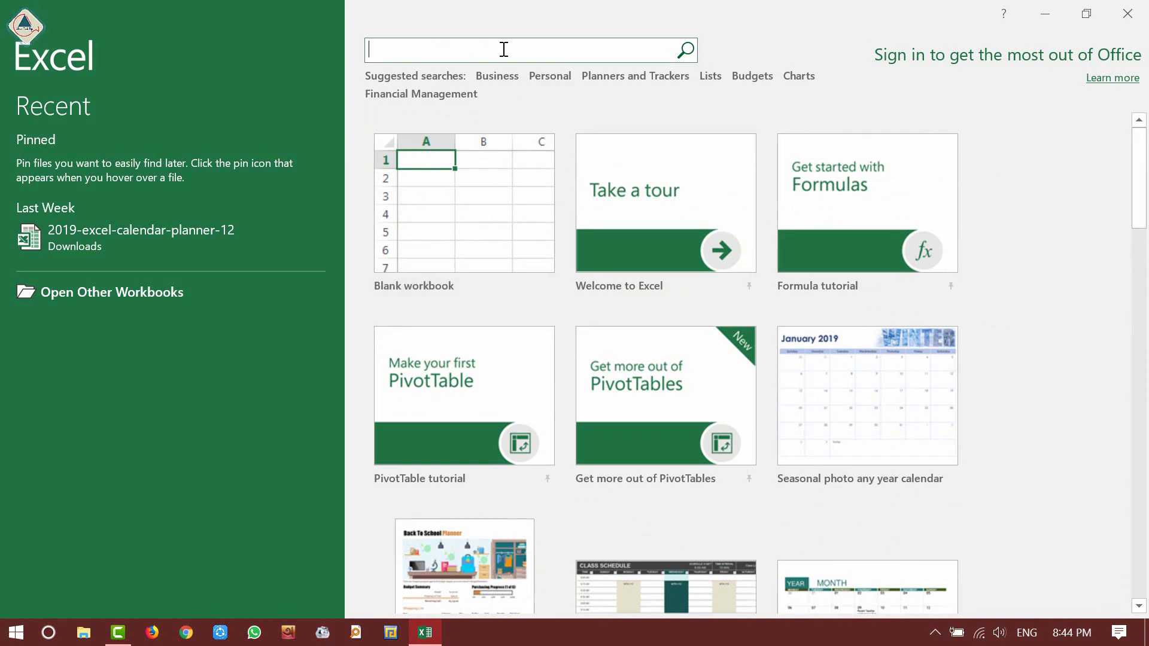
{"action": "type", "text": "calender"}
{"action": "key", "text": "Return"}
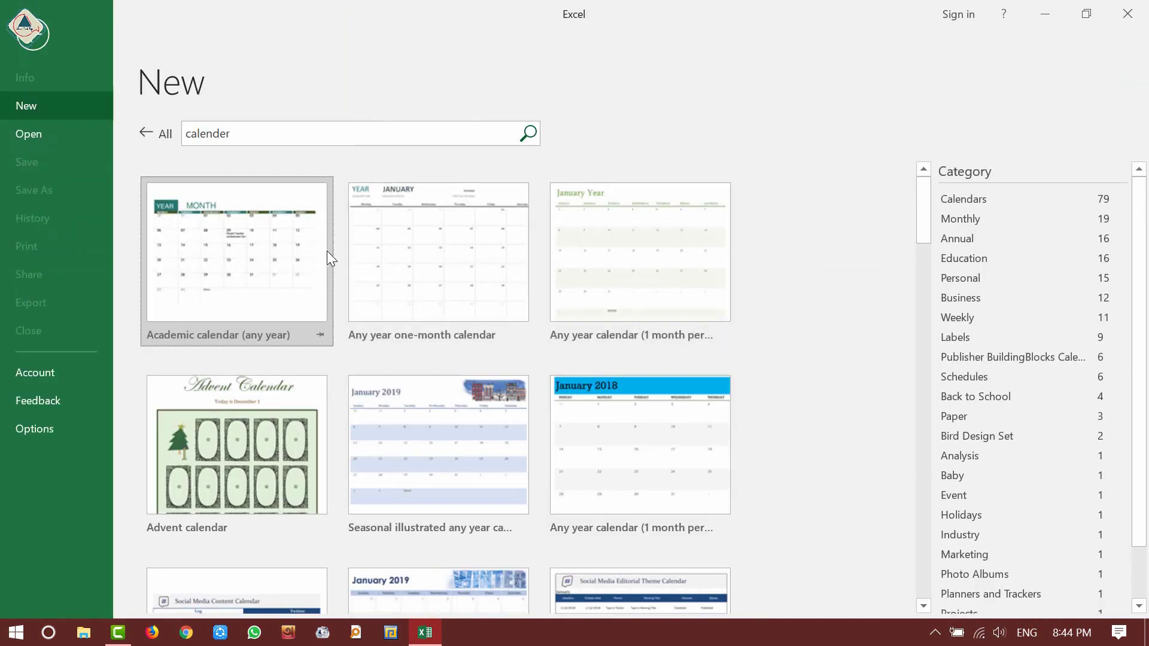
Browse the calendar templates found and create a workbook from the "Seasonal photo any year calendar" template
{"action": "scroll", "coordinate": [481, 314], "scroll_direction": "down", "scroll_amount": 1}
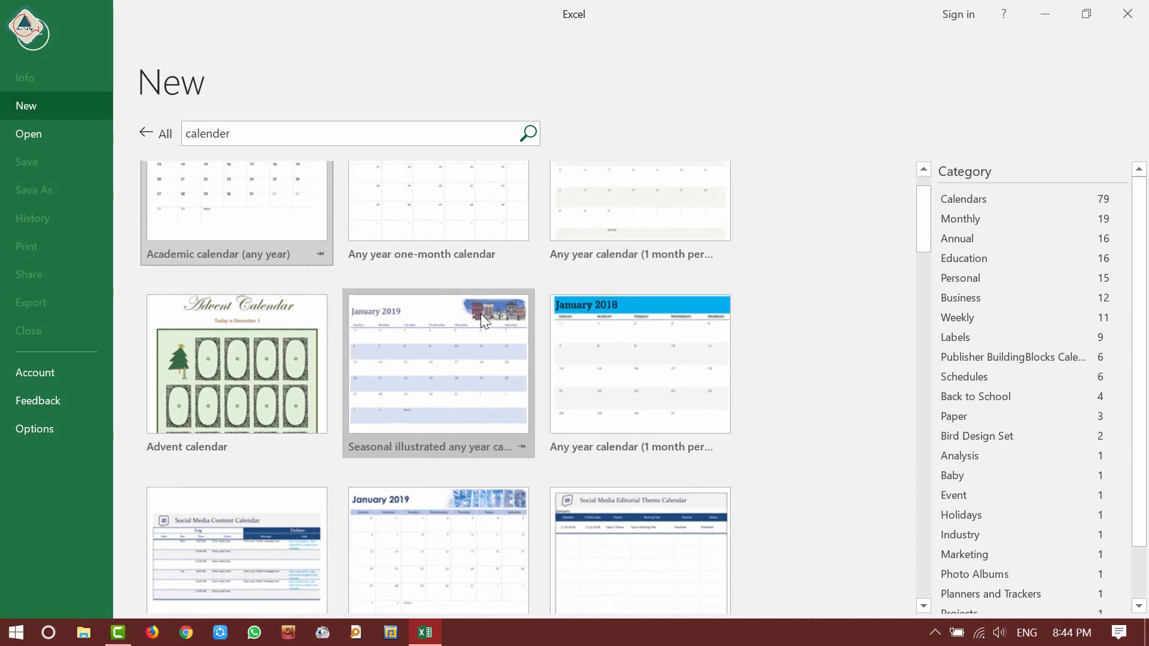
{"action": "scroll", "coordinate": [480, 314], "scroll_direction": "down", "scroll_amount": 1}
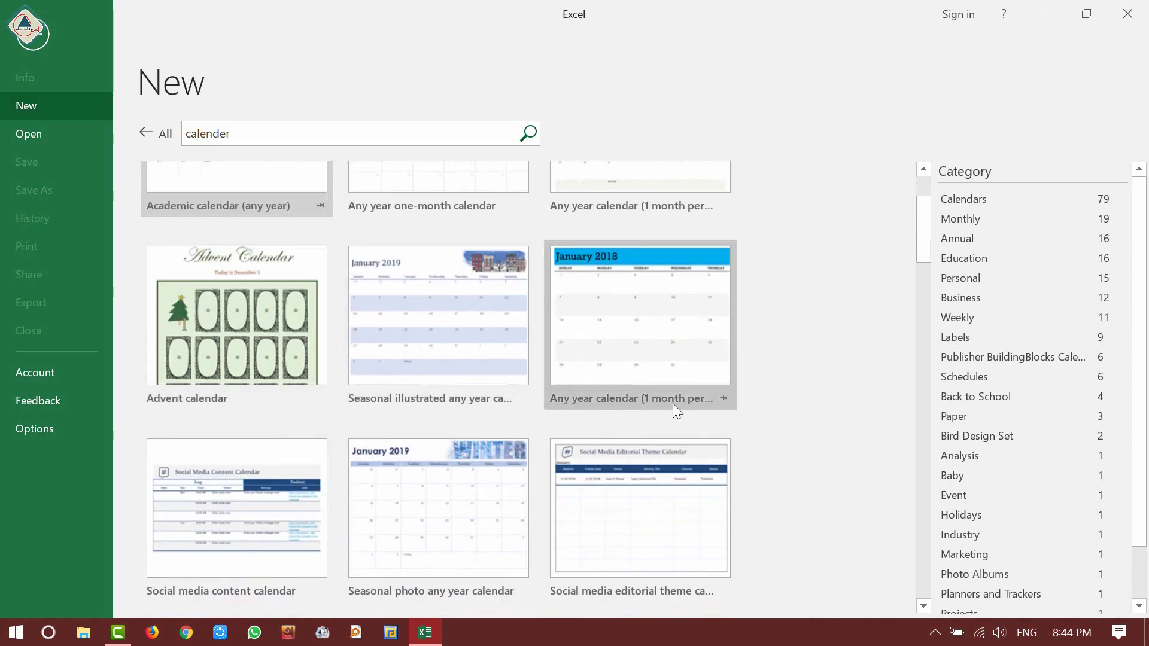
{"action": "scroll", "coordinate": [616, 376], "scroll_direction": "down", "scroll_amount": 3}
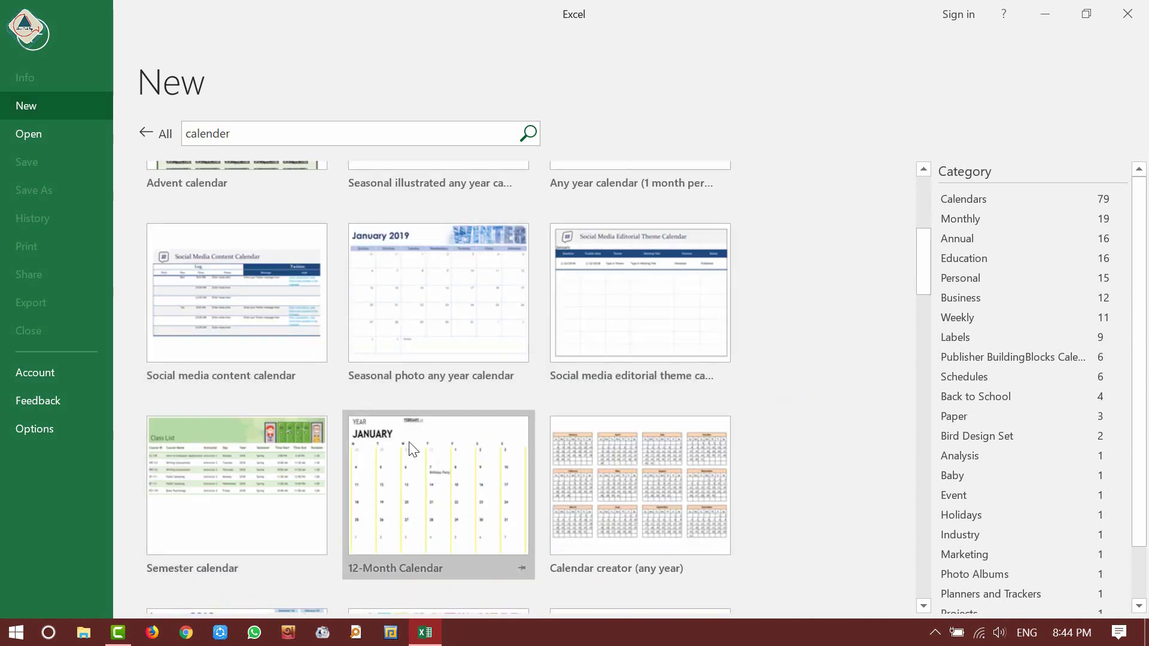
{"action": "scroll", "coordinate": [602, 423], "scroll_direction": "down", "scroll_amount": 5}
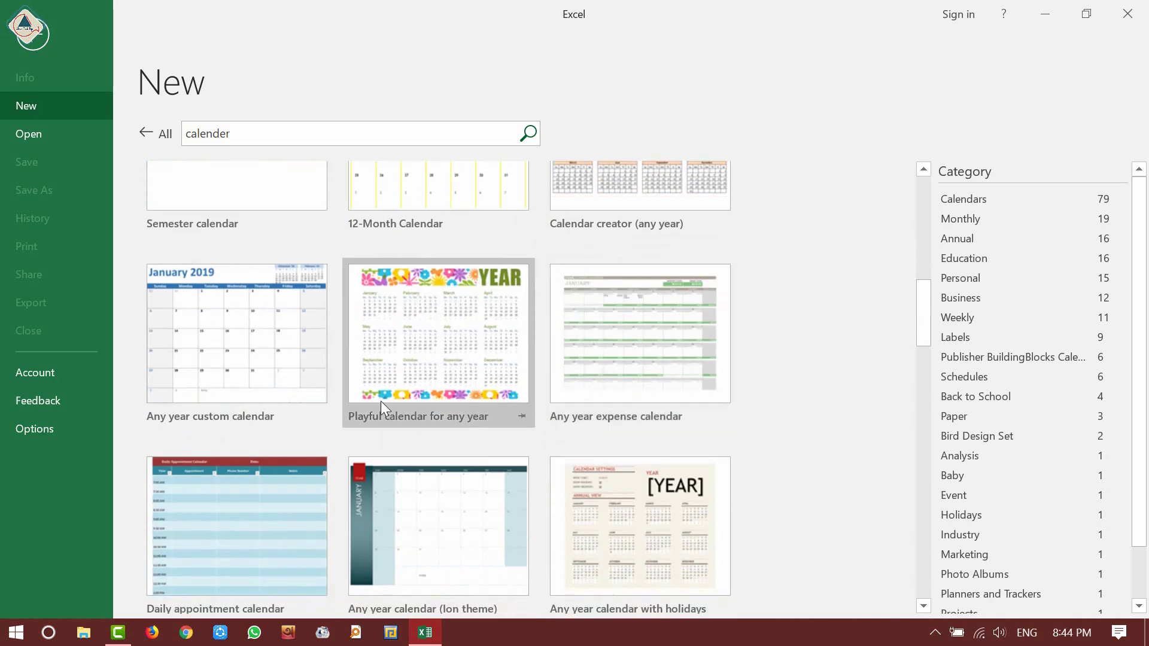
{"action": "scroll", "coordinate": [381, 403], "scroll_direction": "down", "scroll_amount": 1}
{"action": "scroll", "coordinate": [359, 383], "scroll_direction": "up", "scroll_amount": 7}
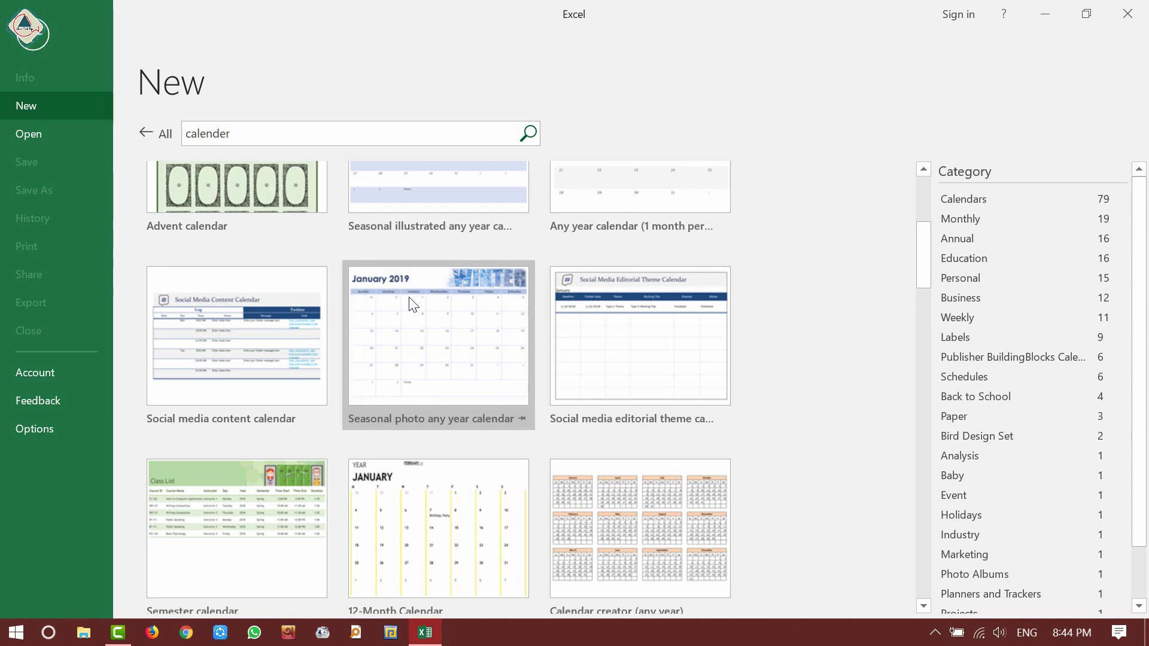
{"action": "left_click", "coordinate": [420, 343]}
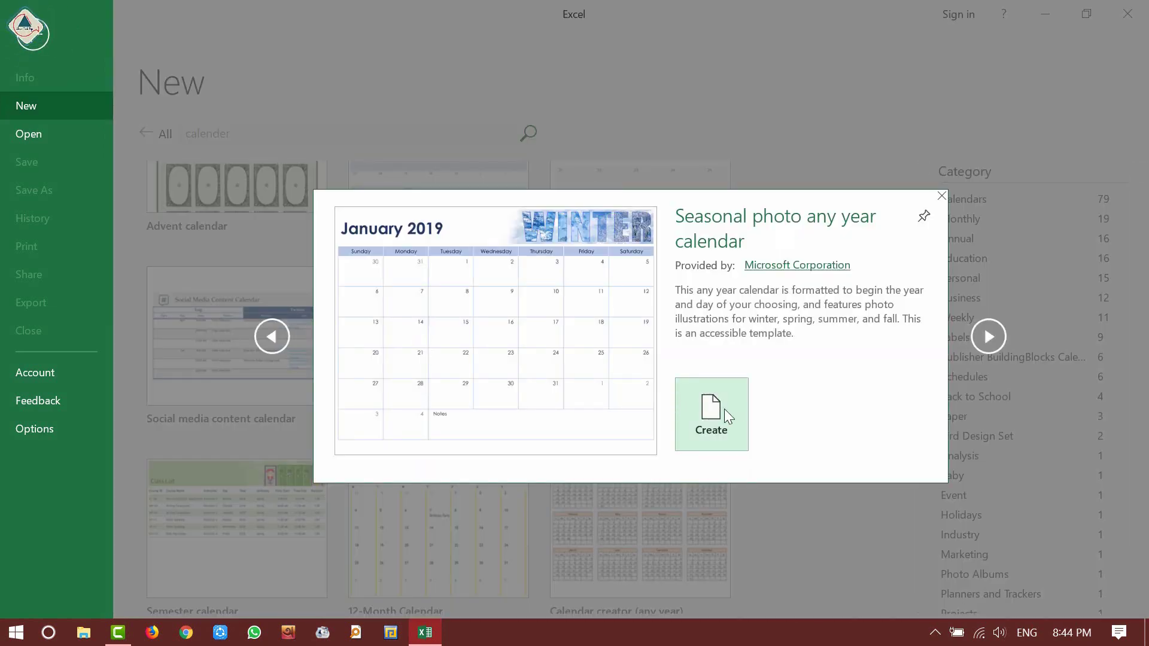
{"action": "left_click", "coordinate": [273, 338]}
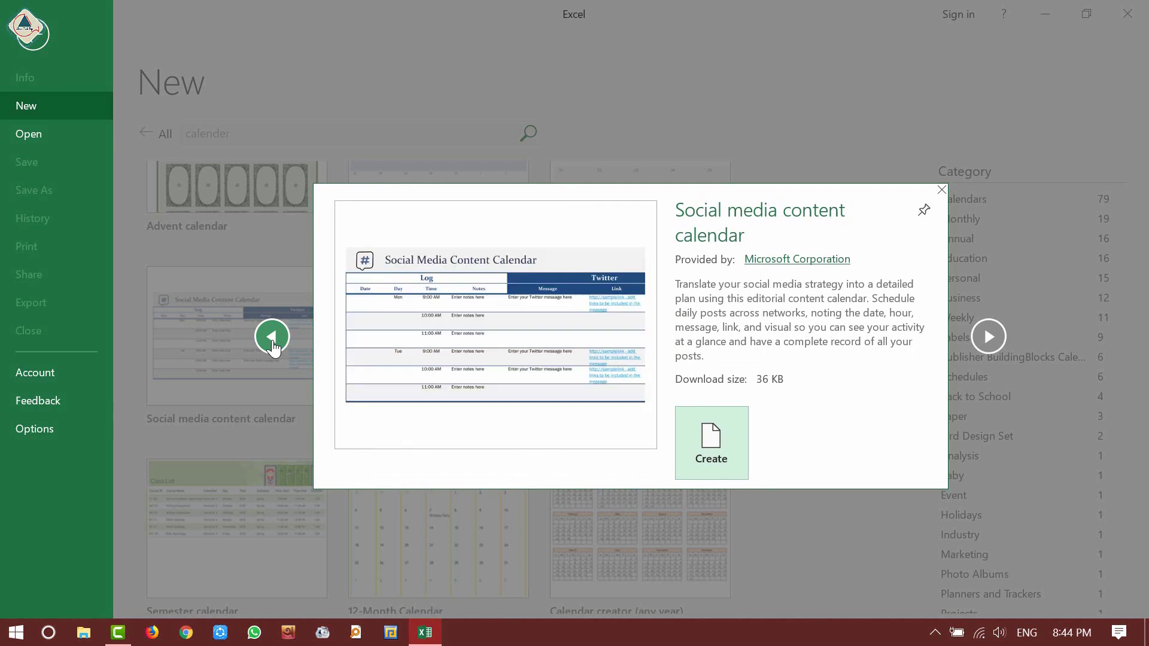
{"action": "left_click", "coordinate": [990, 338]}
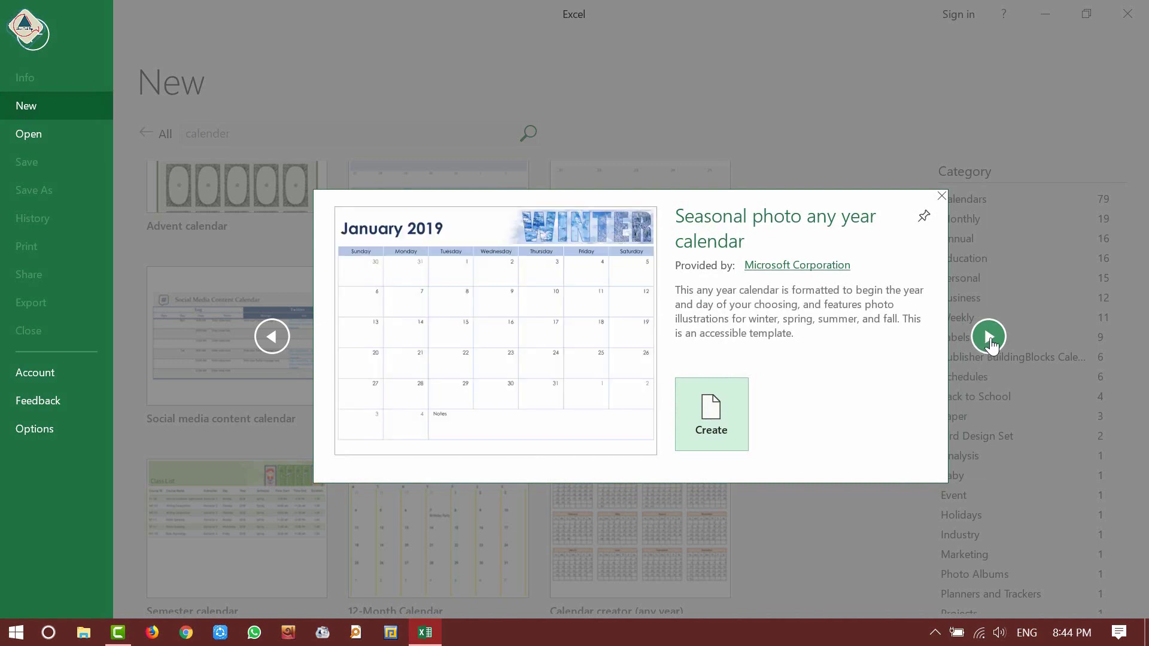
{"action": "left_click", "coordinate": [712, 411]}
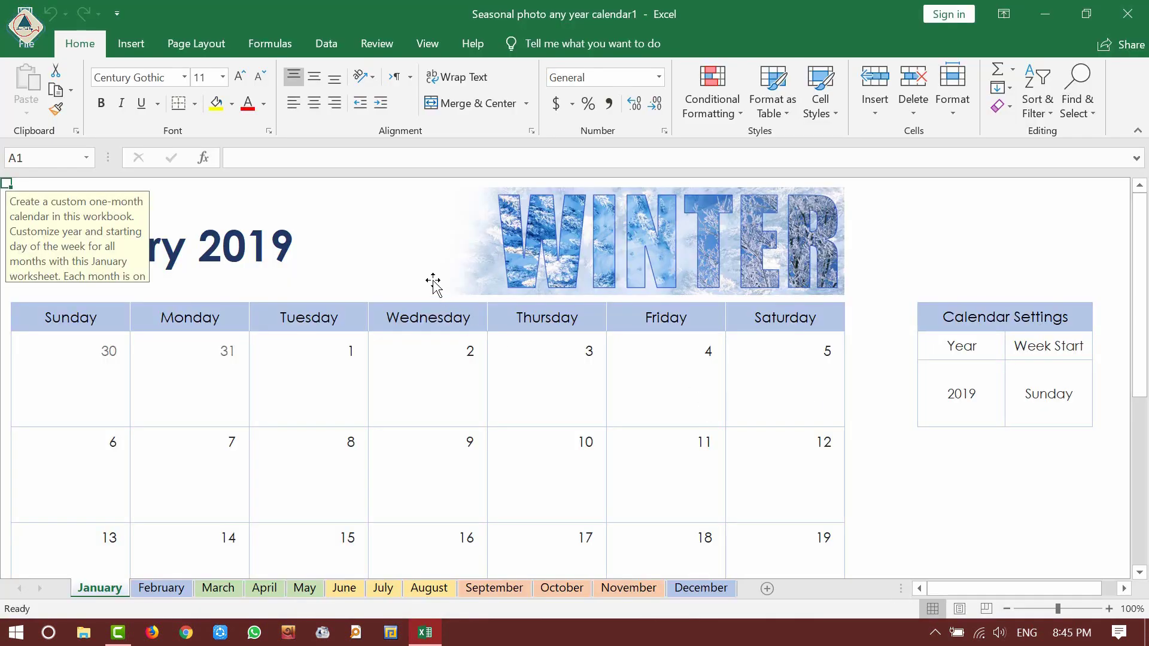
Examine the January sheet's full calendar layout, its WINTER banner with the picture formatting options, and the month title cell
{"action": "scroll", "coordinate": [434, 275], "scroll_direction": "down", "scroll_amount": 3}
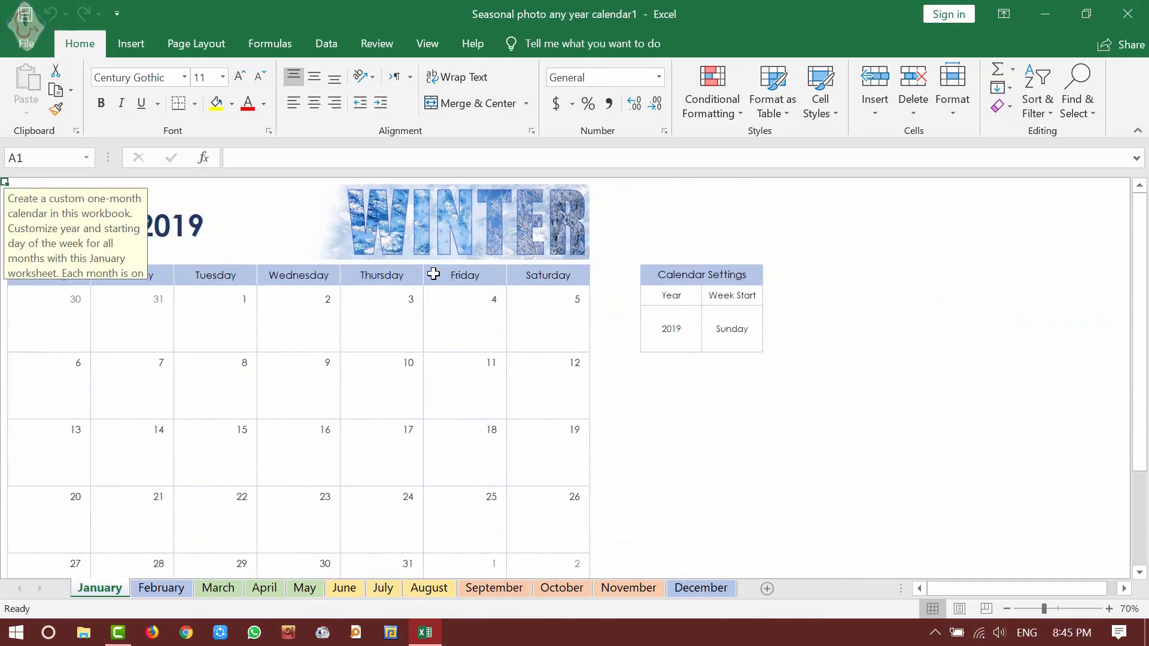
{"action": "left_click", "coordinate": [601, 397]}
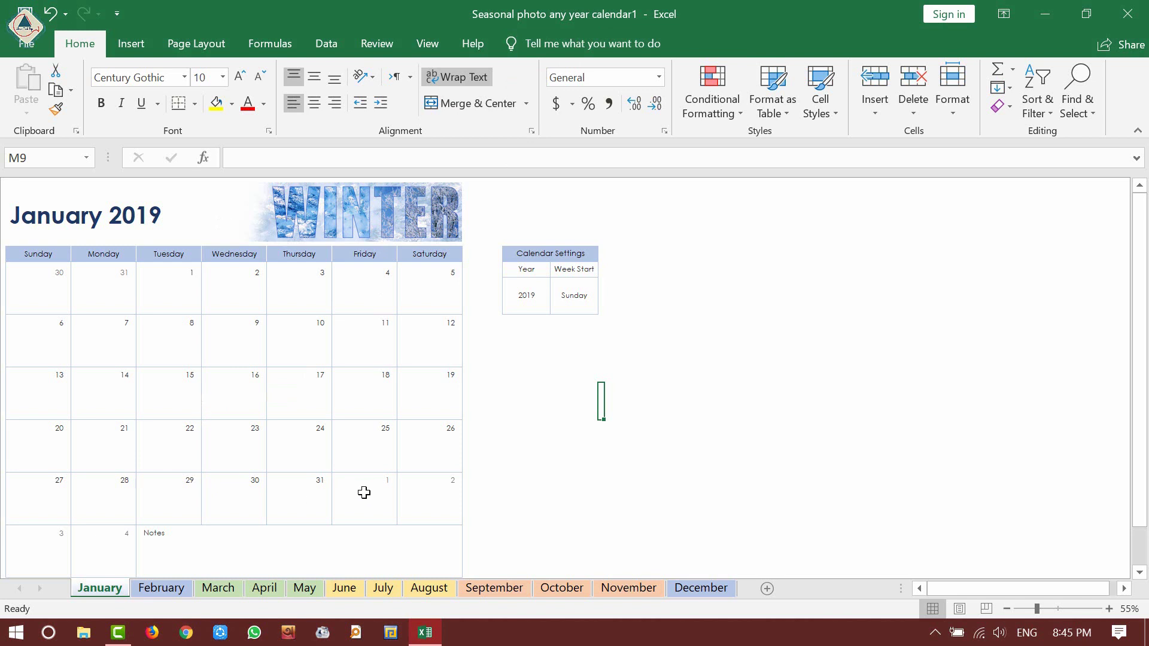
{"action": "left_click", "coordinate": [459, 496]}
{"action": "left_click", "coordinate": [382, 236]}
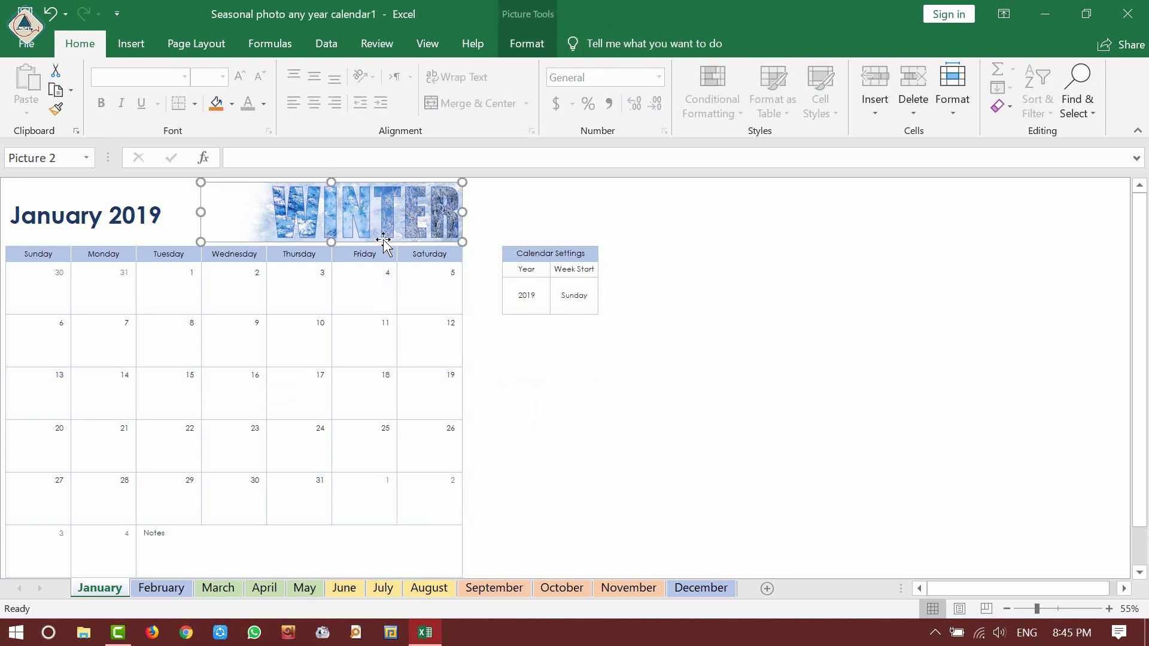
{"action": "left_click", "coordinate": [504, 366]}
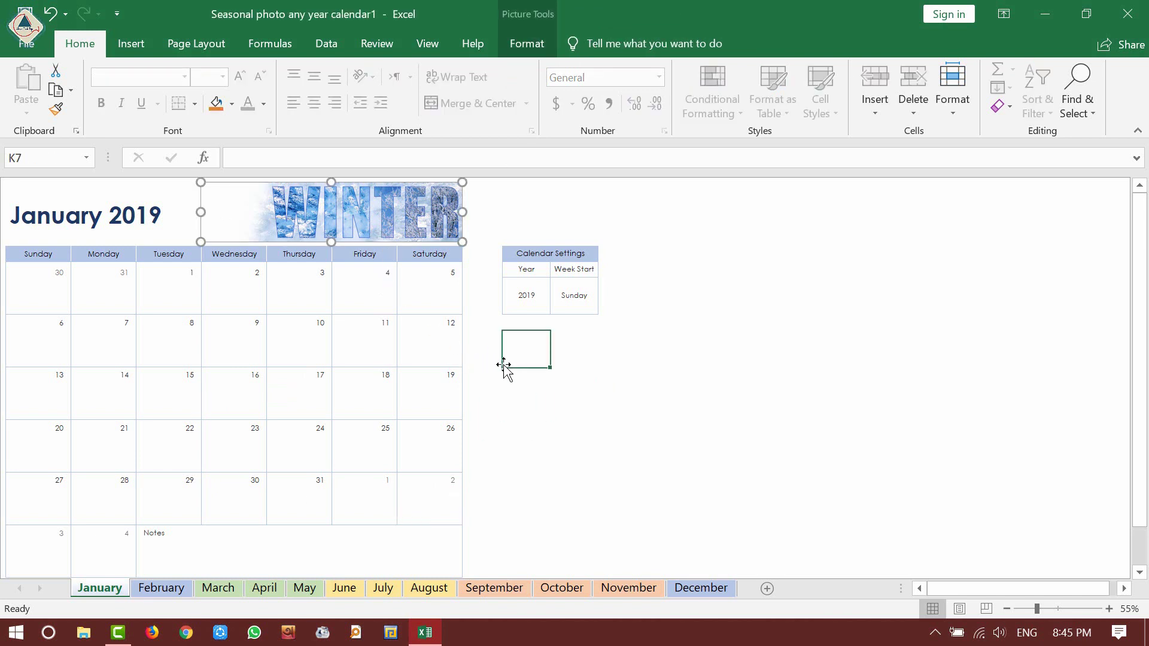
{"action": "left_click", "coordinate": [384, 235]}
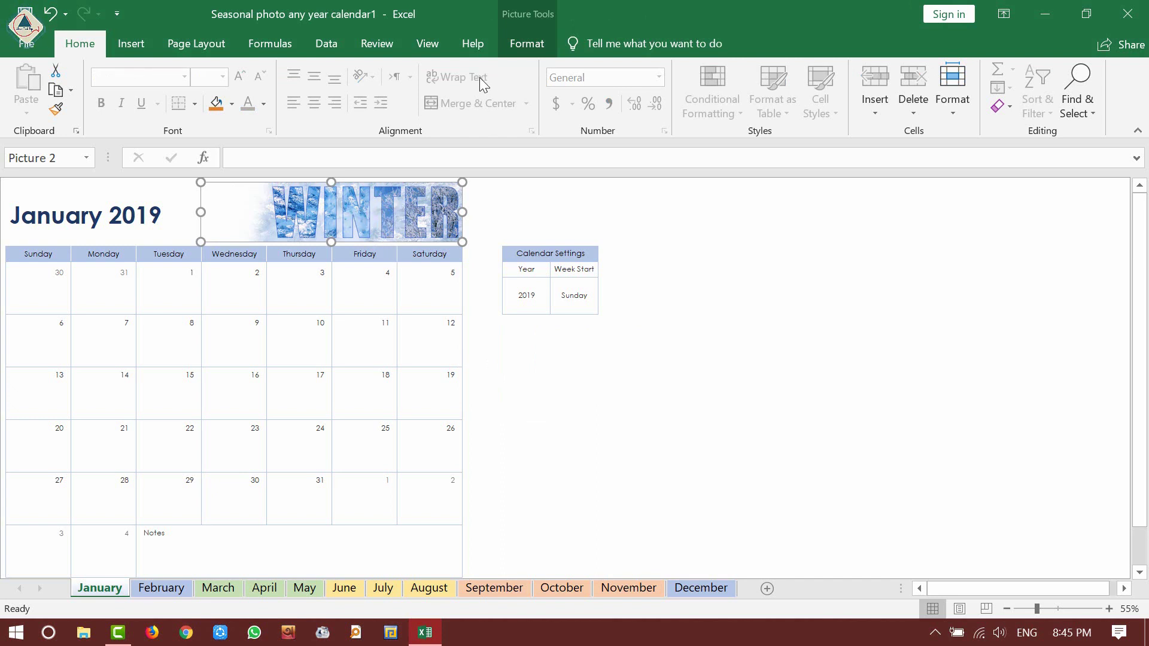
{"action": "left_click", "coordinate": [523, 52]}
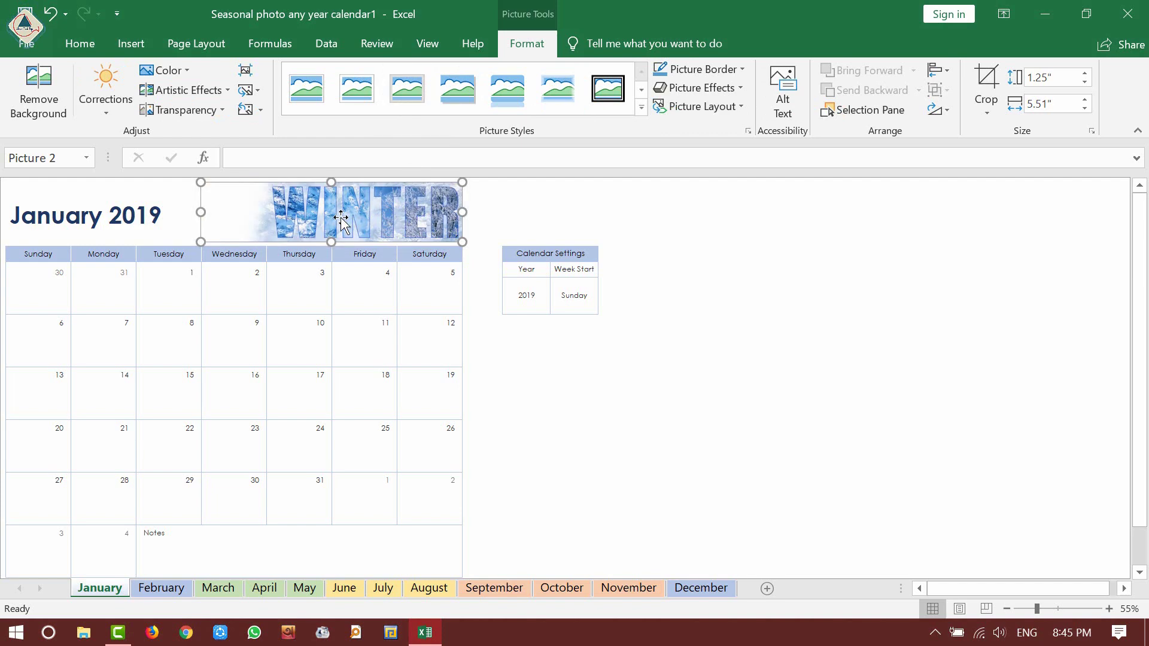
{"action": "left_click", "coordinate": [137, 218]}
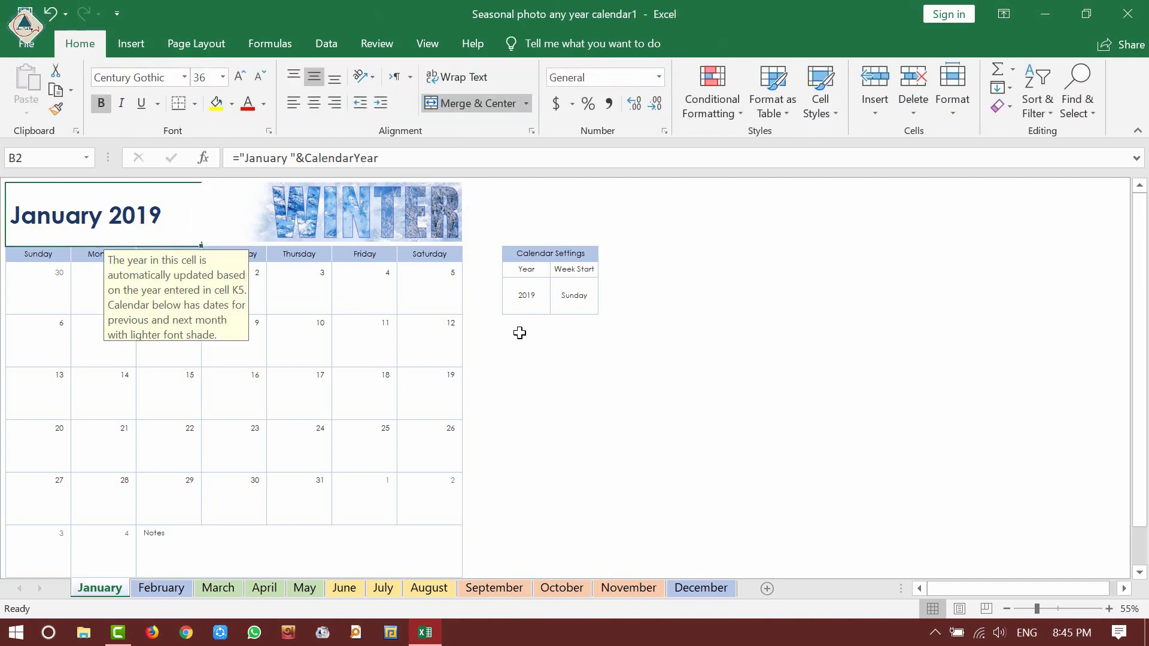
{"action": "left_click", "coordinate": [689, 454]}
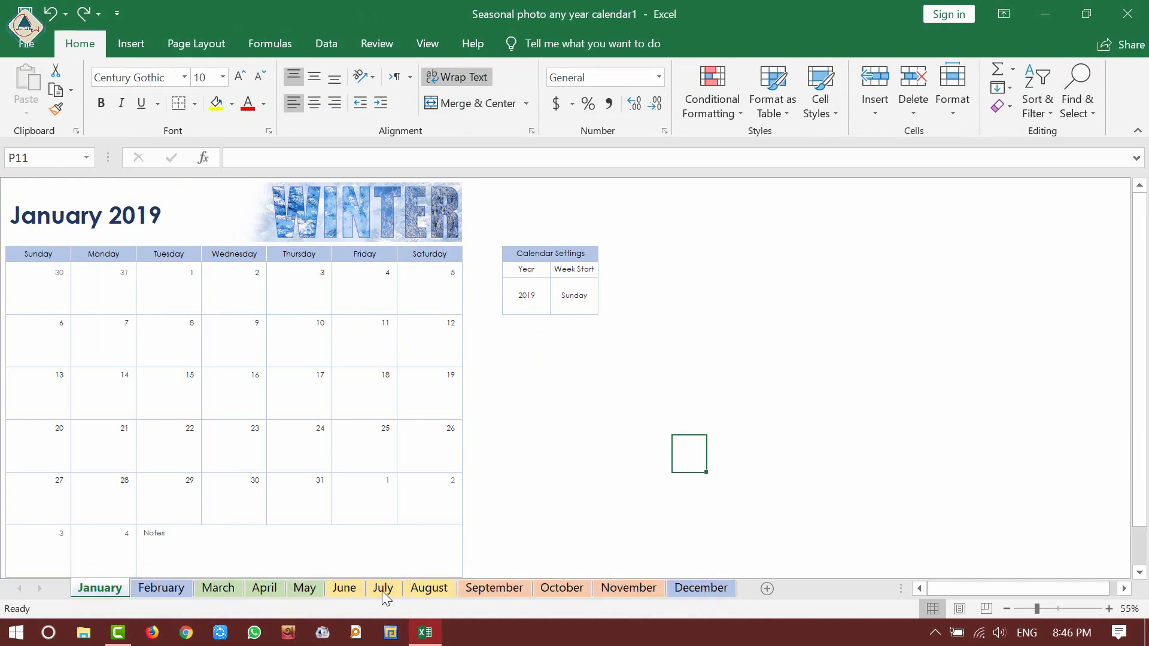
Look through the monthly sheets from February to December to compare their seasonal banners and colours
{"action": "left_click", "coordinate": [709, 588]}
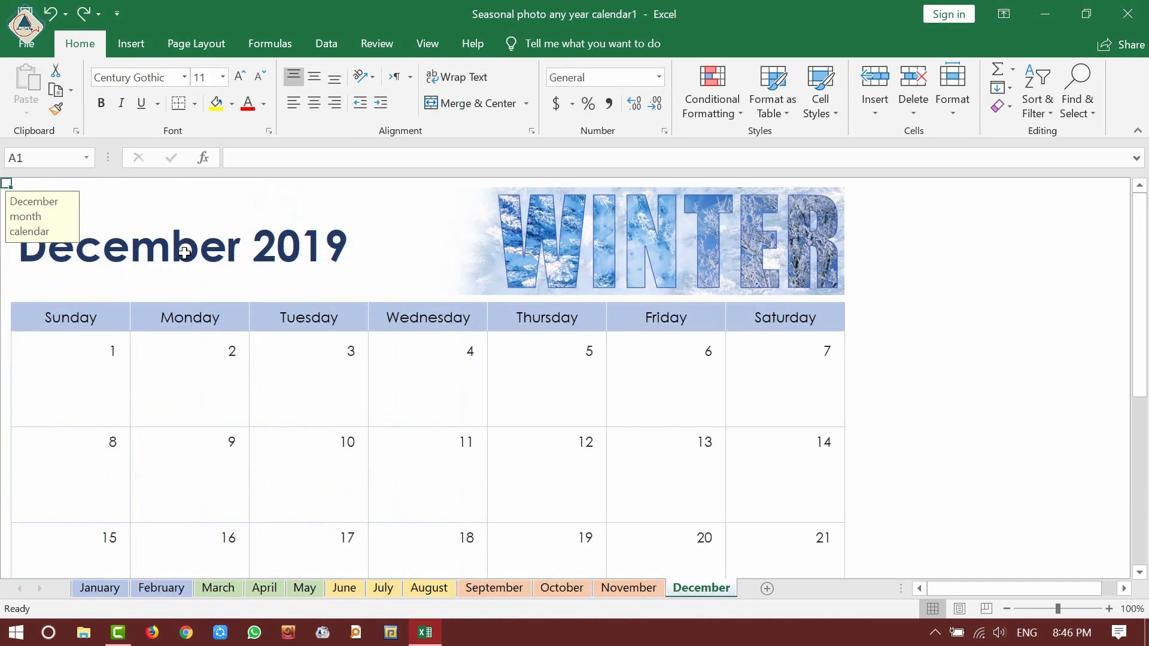
{"action": "left_click", "coordinate": [158, 590]}
{"action": "left_click", "coordinate": [228, 587]}
{"action": "left_click", "coordinate": [274, 591]}
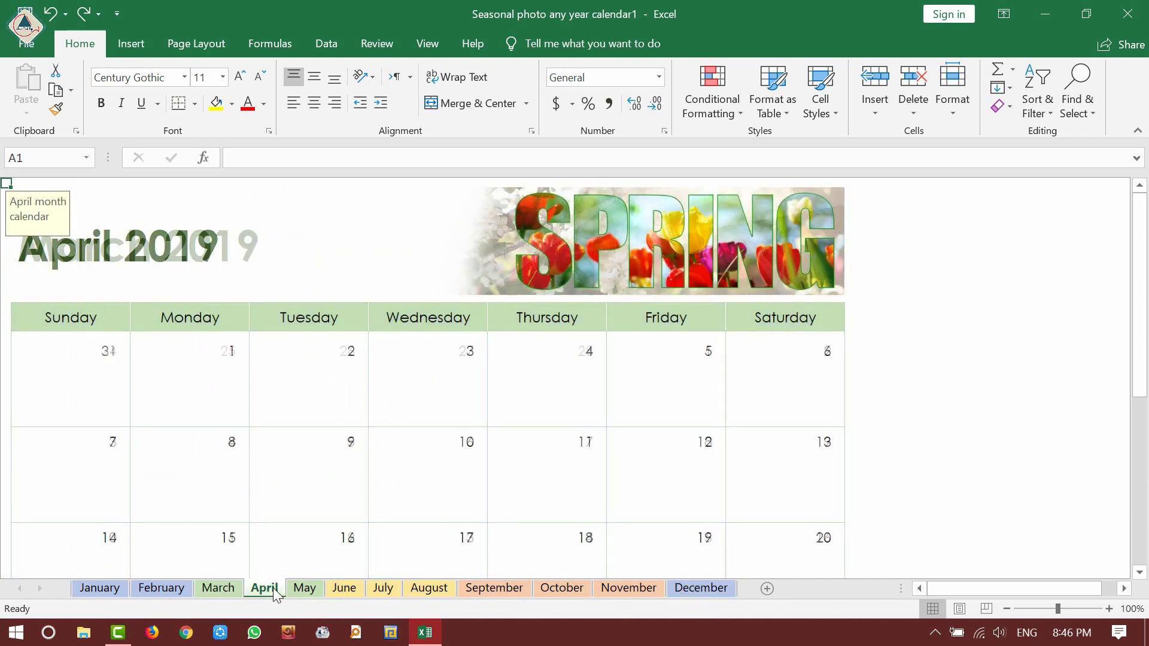
{"action": "left_click", "coordinate": [303, 589]}
{"action": "left_click", "coordinate": [351, 589]}
{"action": "left_click", "coordinate": [383, 589]}
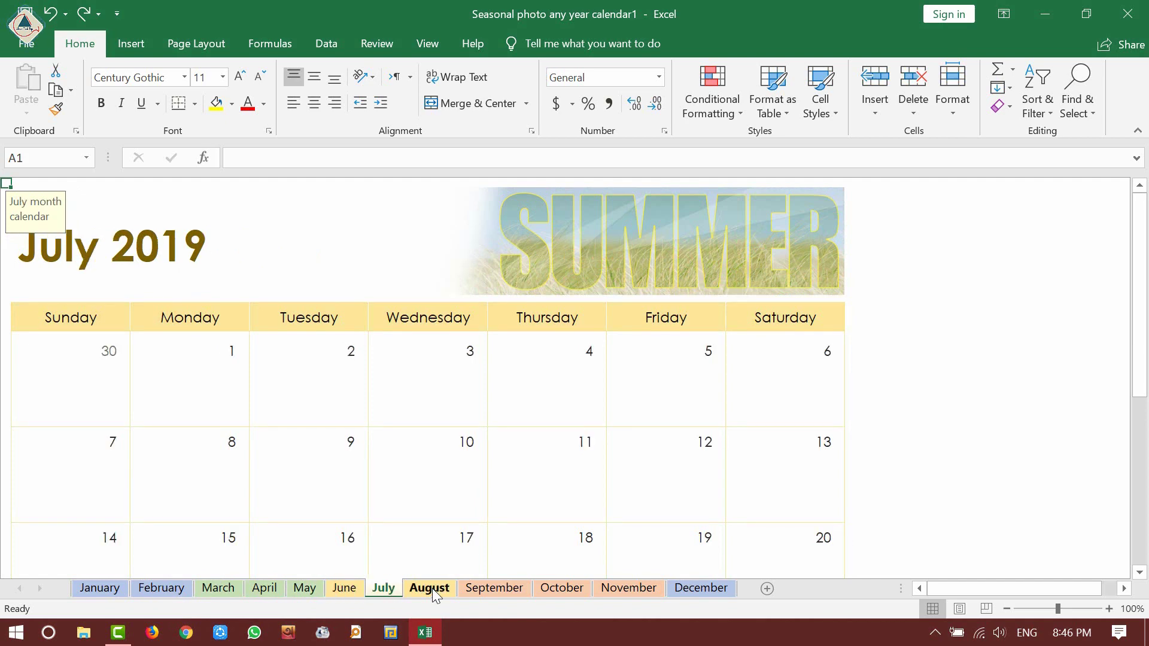
{"action": "left_click", "coordinate": [431, 589]}
{"action": "left_click", "coordinate": [495, 588]}
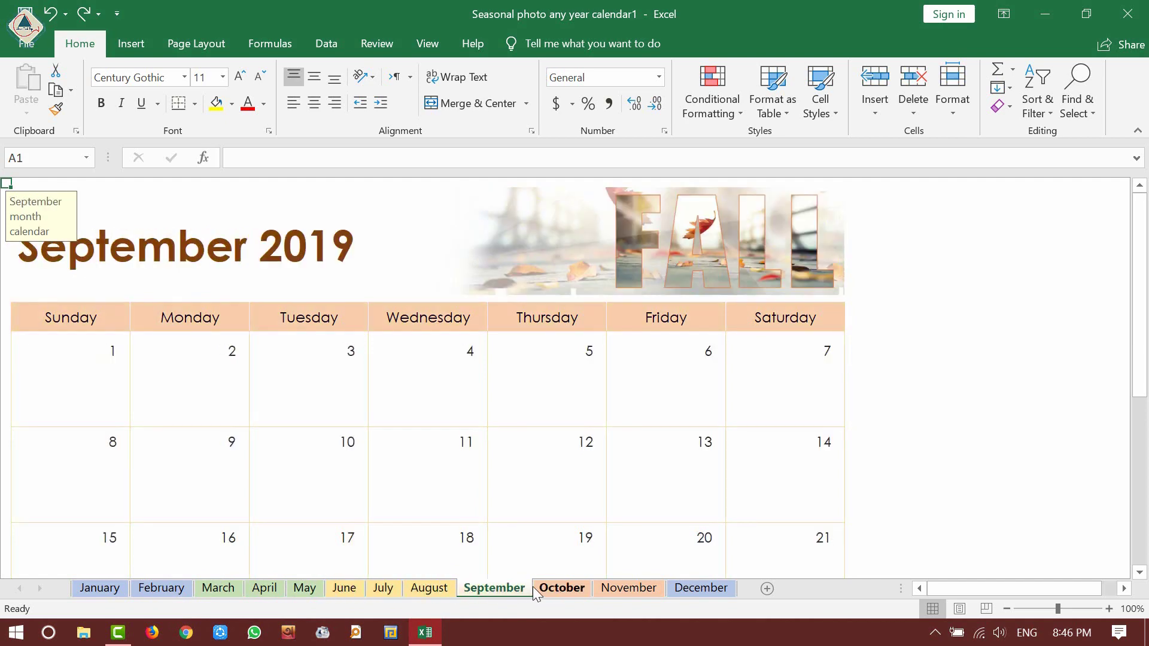
{"action": "left_click", "coordinate": [555, 588]}
{"action": "left_click", "coordinate": [628, 588]}
{"action": "left_click", "coordinate": [721, 588]}
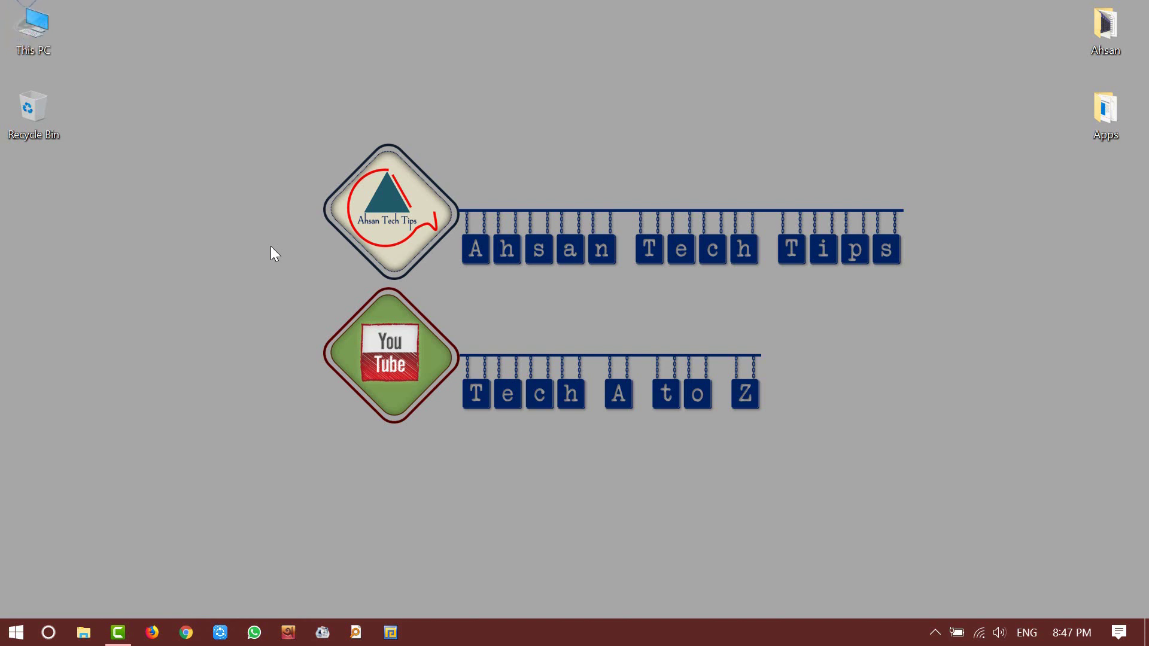
Find and launch Microsoft PowerPoint through the system search, and look over its featured templates
{"action": "left_click", "coordinate": [48, 632]}
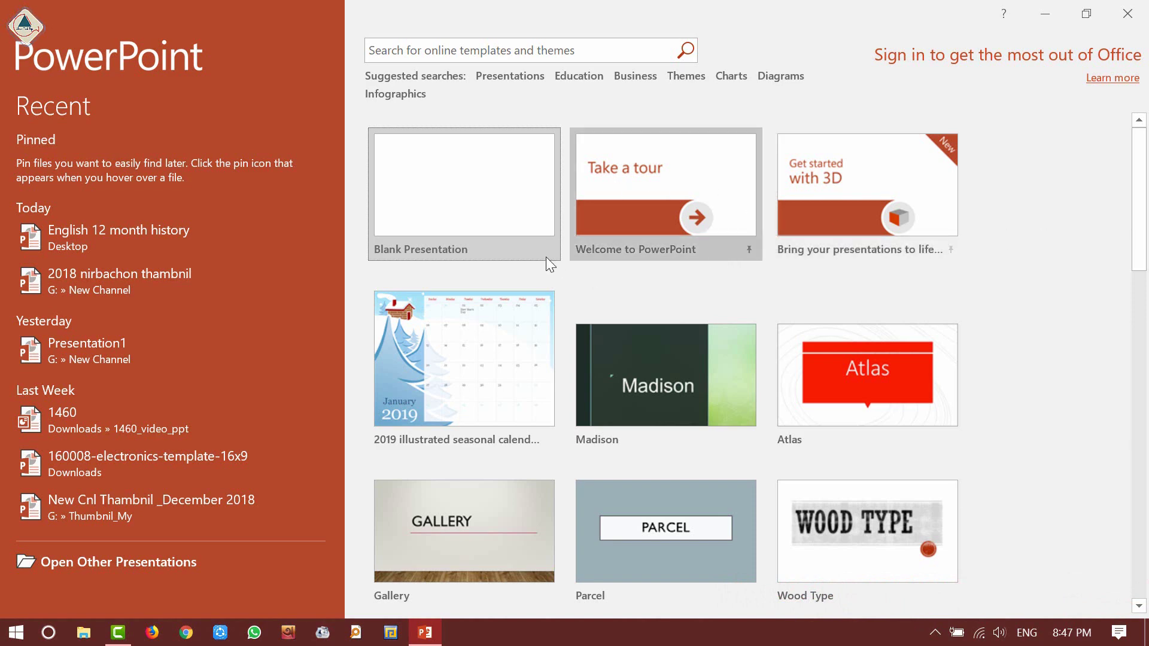
{"action": "scroll", "coordinate": [1028, 365], "scroll_direction": "down", "scroll_amount": 3}
{"action": "scroll", "coordinate": [1028, 365], "scroll_direction": "up", "scroll_amount": 3}
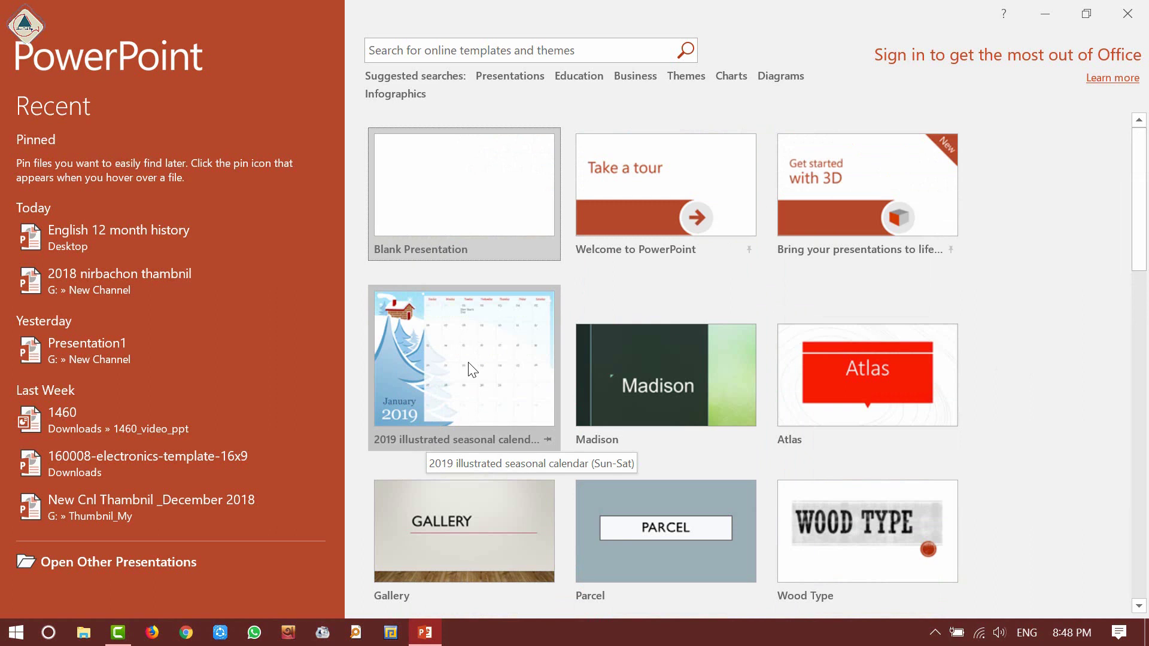
Create a presentation from the "2019 illustrated seasonal calendar (Sun-Sat)" template
{"action": "left_click", "coordinate": [501, 49]}
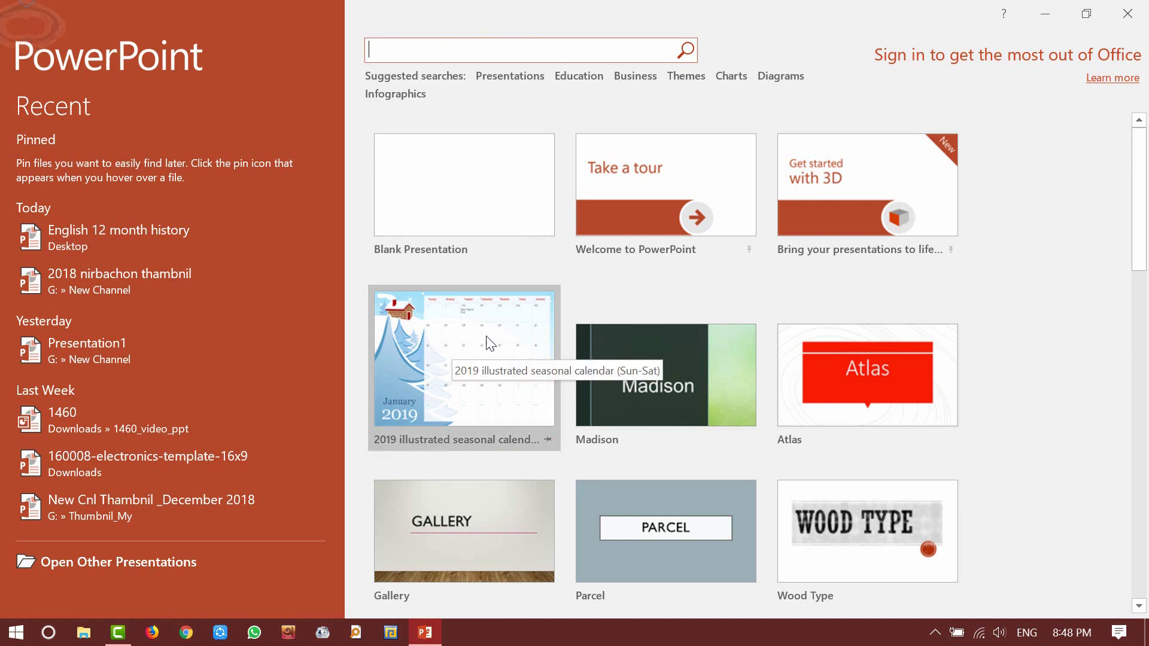
{"action": "left_click", "coordinate": [471, 335]}
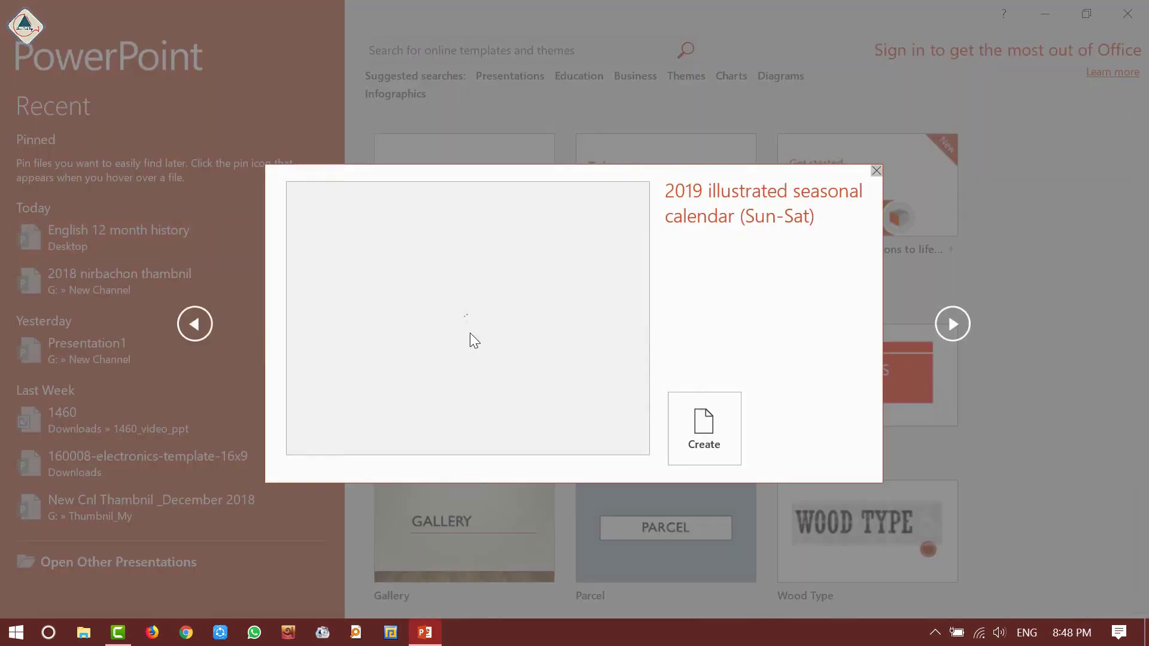
{"action": "left_click", "coordinate": [715, 420]}
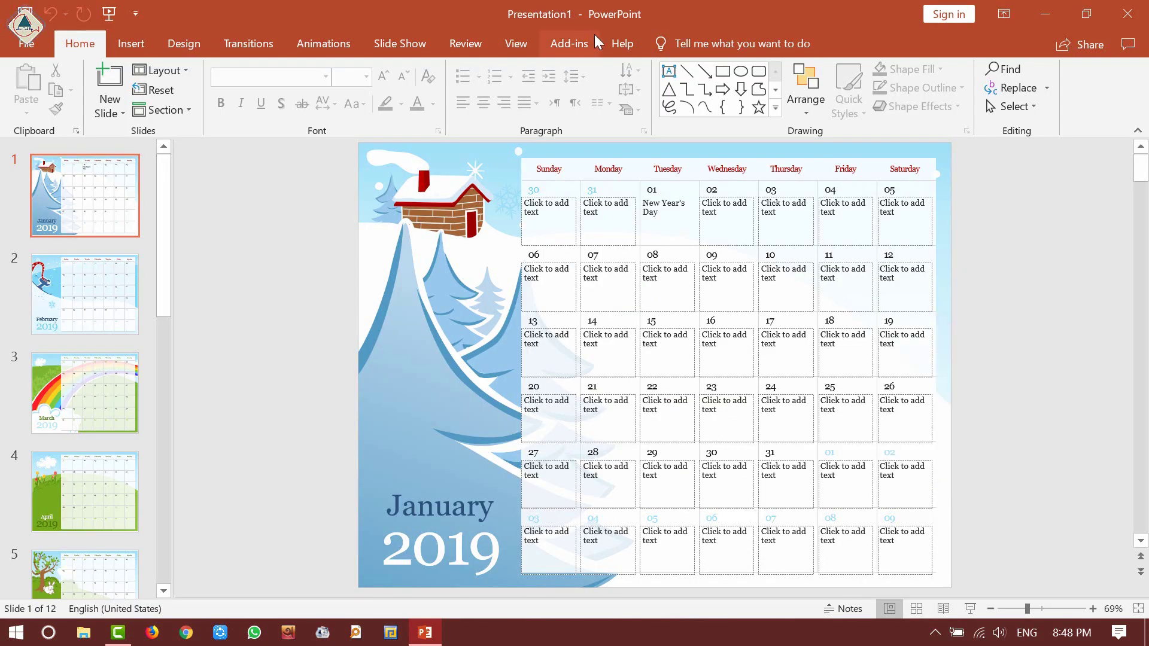
Look through the monthly calendar slides and display the December 2019 slide
{"action": "scroll", "coordinate": [83, 299], "scroll_direction": "down", "scroll_amount": 10}
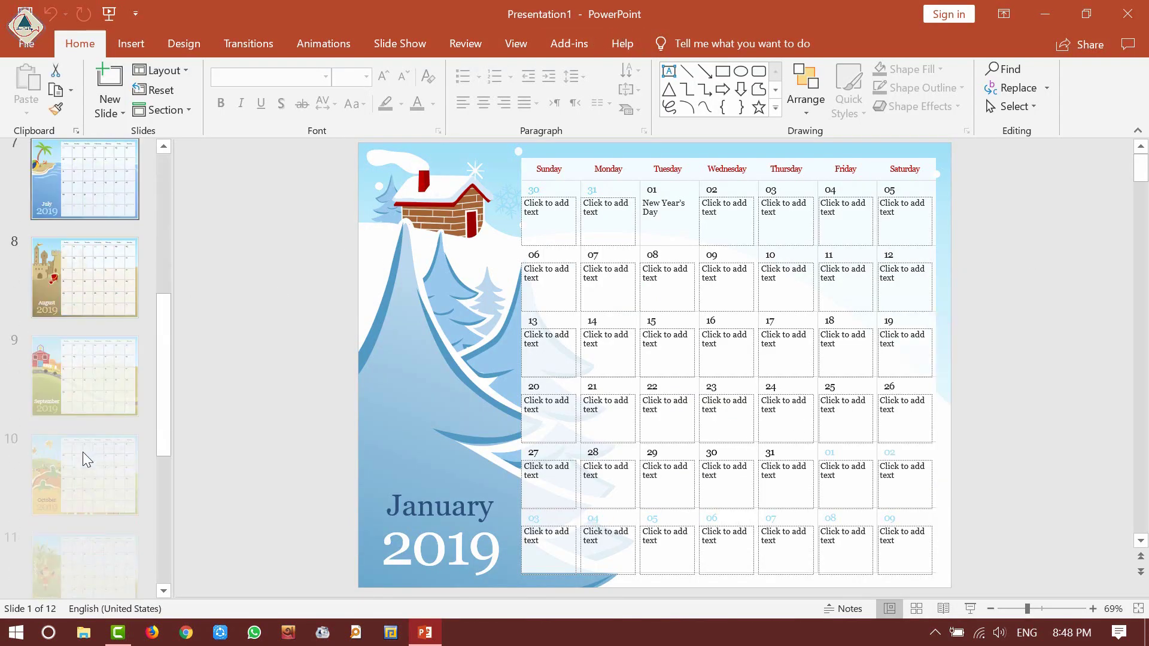
{"action": "left_click", "coordinate": [84, 514]}
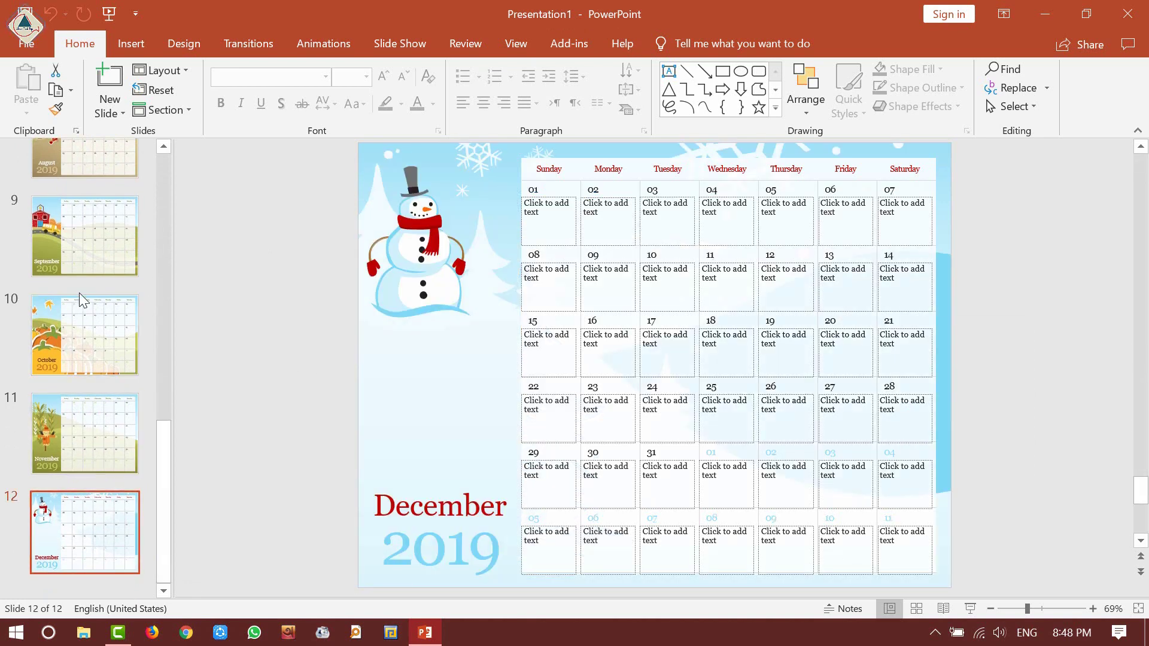
{"action": "scroll", "coordinate": [76, 275], "scroll_direction": "up", "scroll_amount": 10}
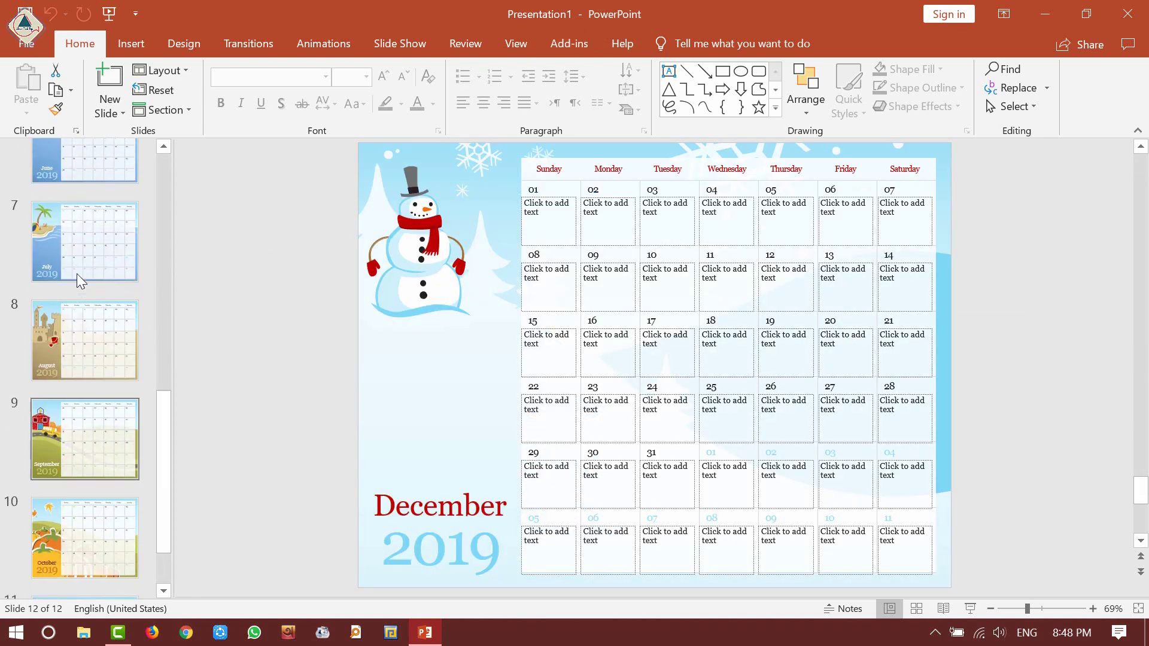
{"action": "scroll", "coordinate": [77, 274], "scroll_direction": "down", "scroll_amount": 10}
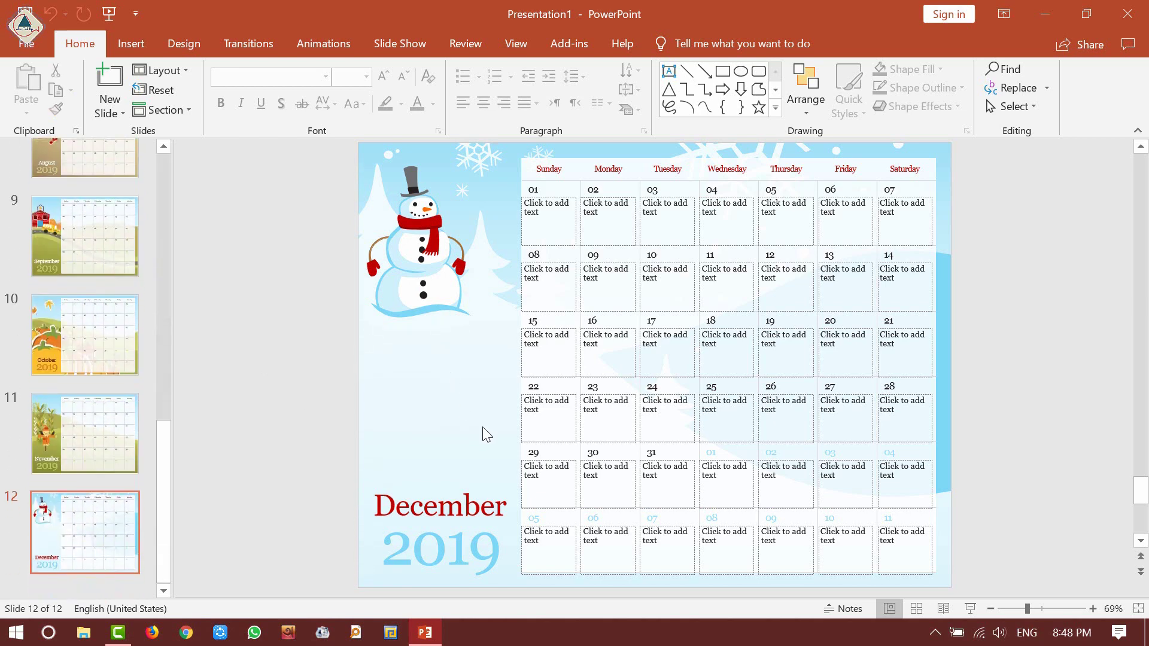